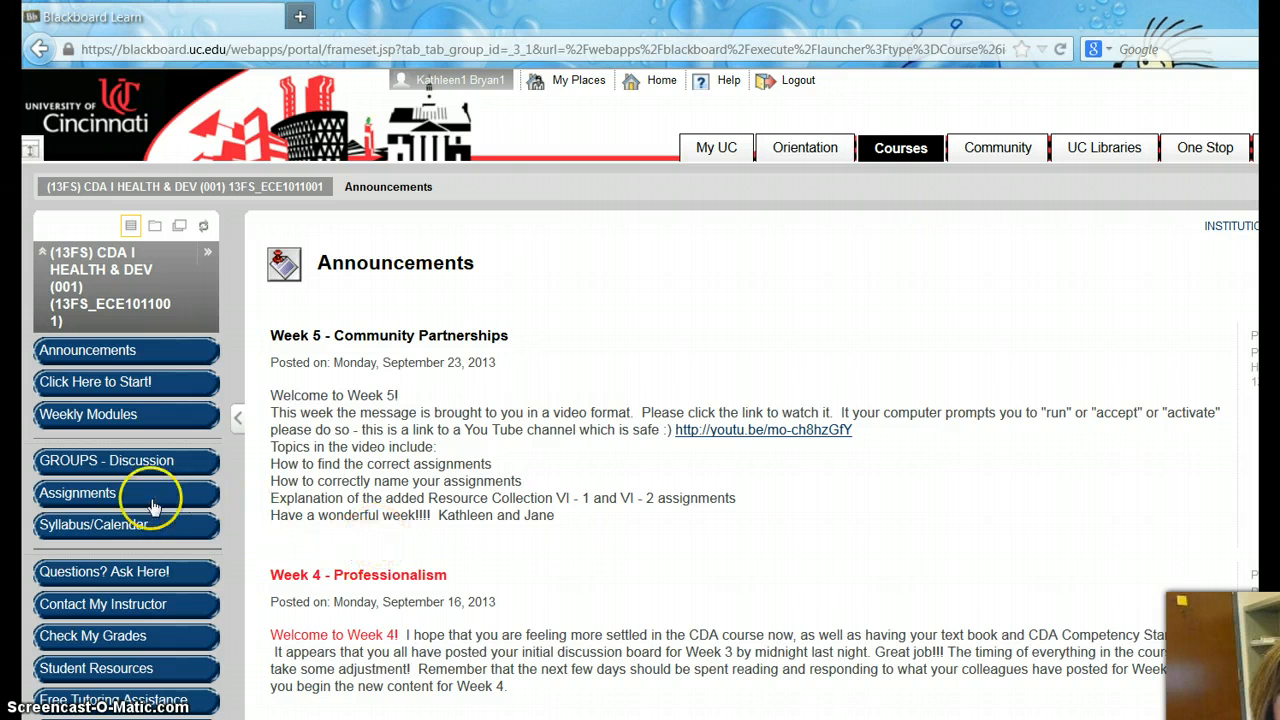
Open the Competency Statement 5 upload page from the course's assignments.
click(82, 497)
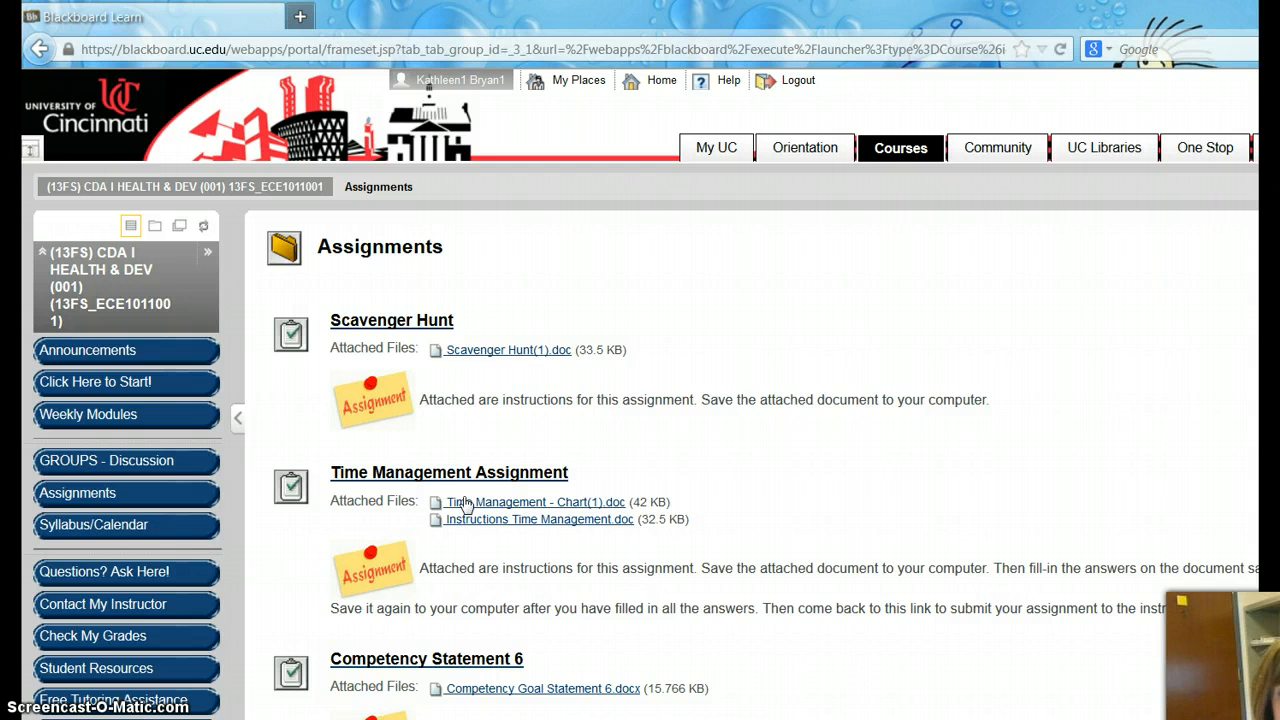
scroll(465, 505, down, 3)
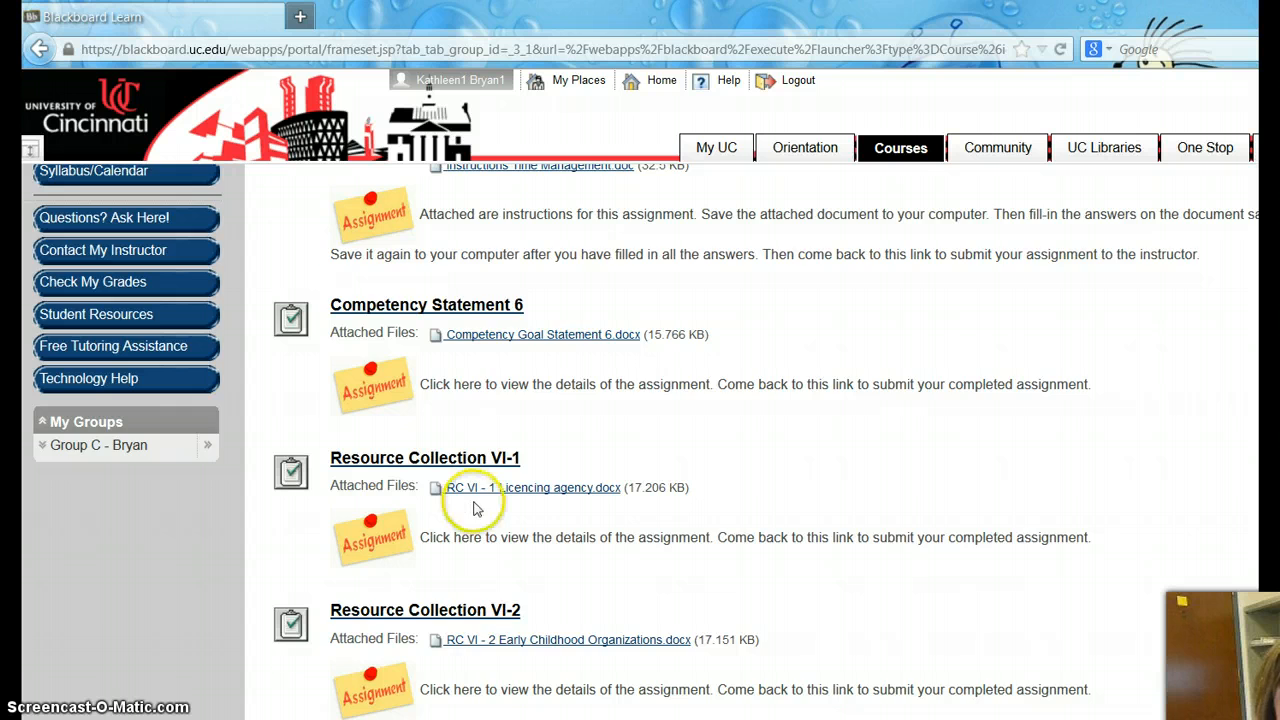
scroll(467, 510, down, 10)
scroll(478, 530, down, 4)
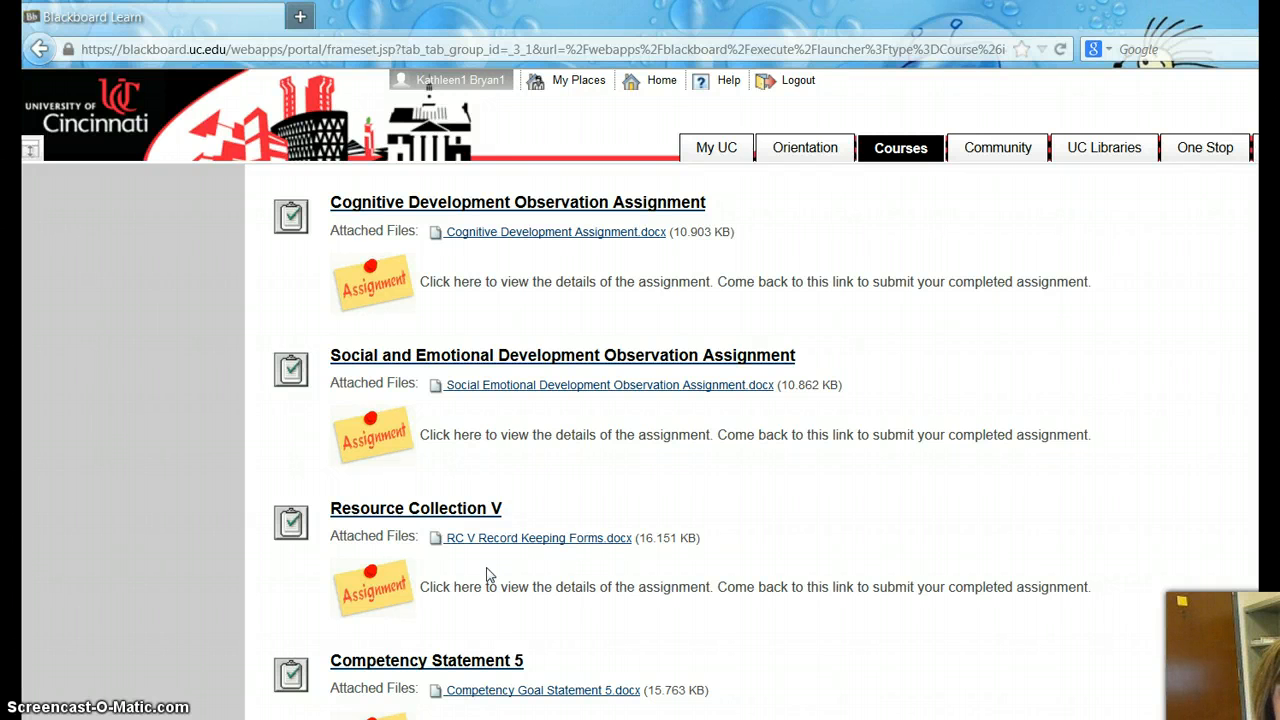
click(509, 662)
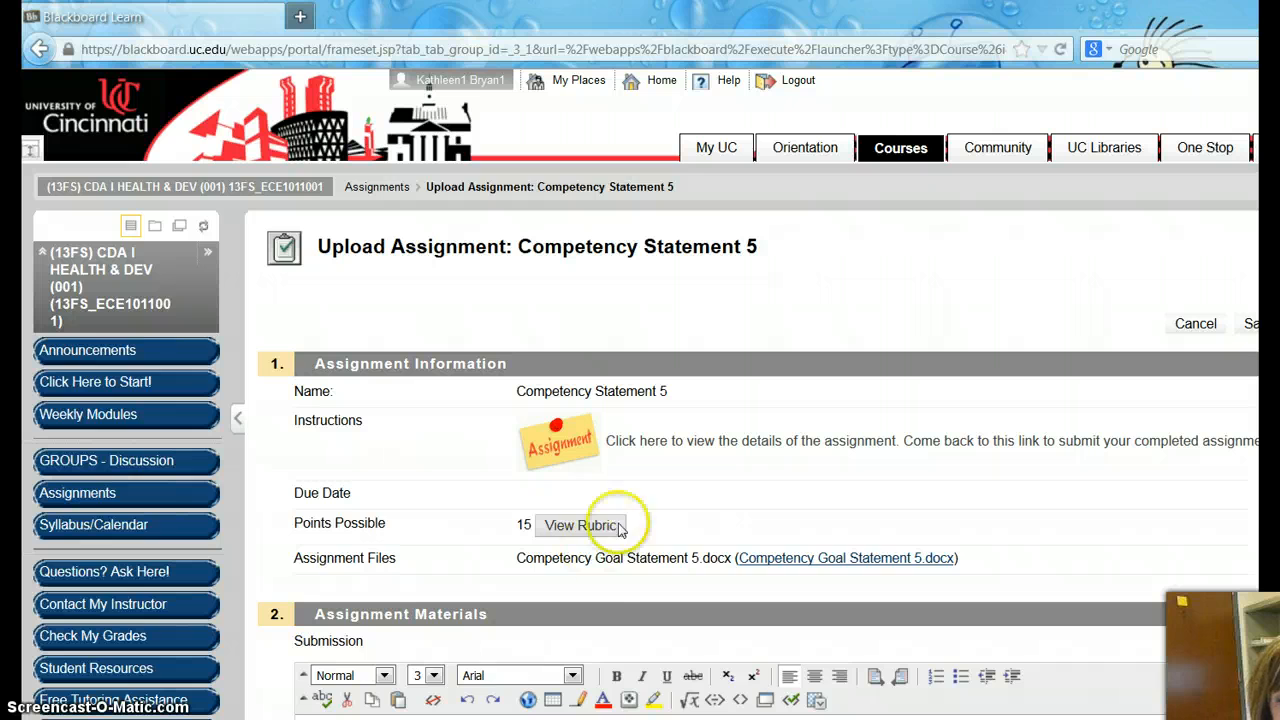
Enter the submission text "Enjoyed this - I hope my paper is OK." in the assignment materials.
scroll(618, 528, down, 3)
scroll(609, 517, down, 2)
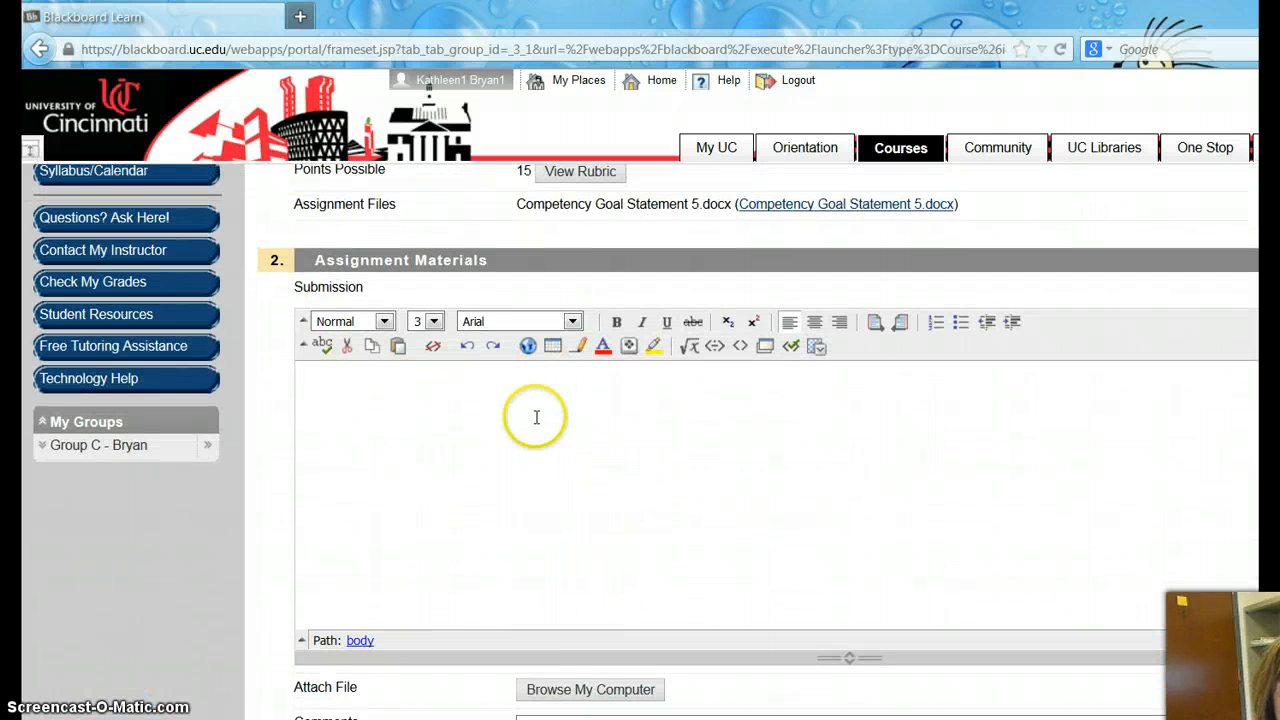
click(547, 410)
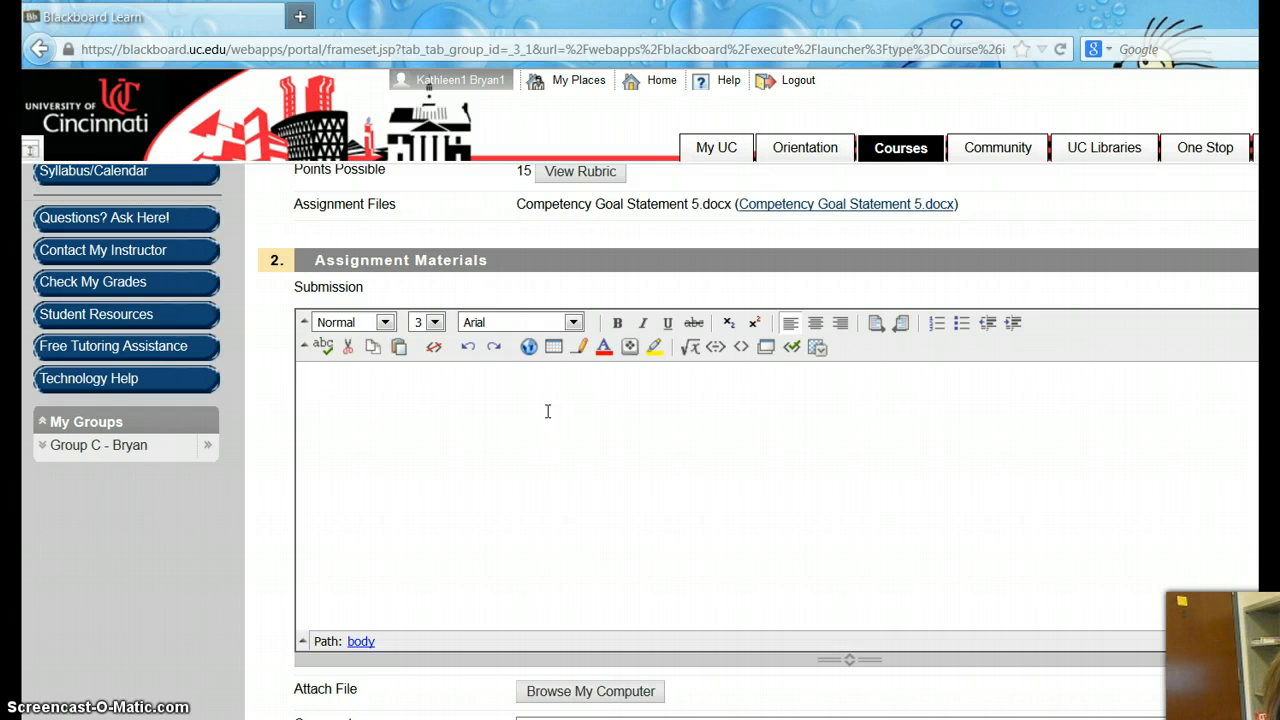
text(Enjioy)
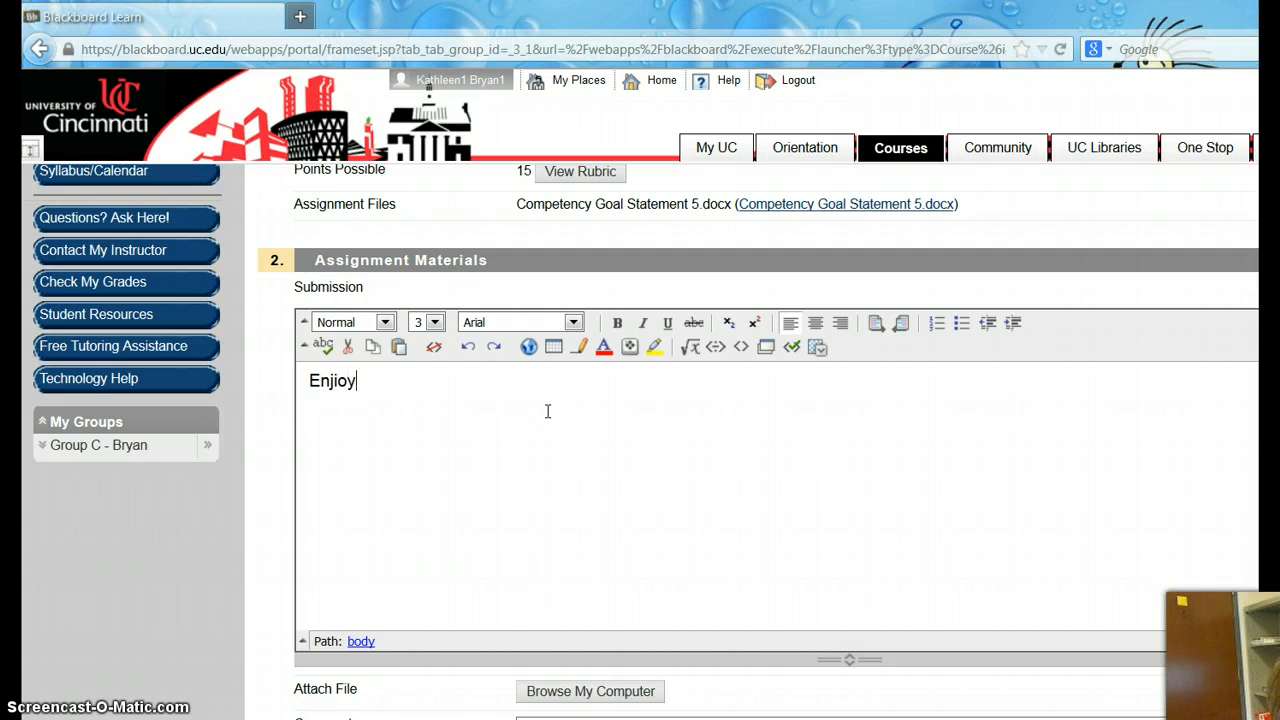
text(ed)
key(BackSpace)
key(BackSpace)
key(BackSpace)
key(BackSpace)
key(BackSpace)
text(oyed this )
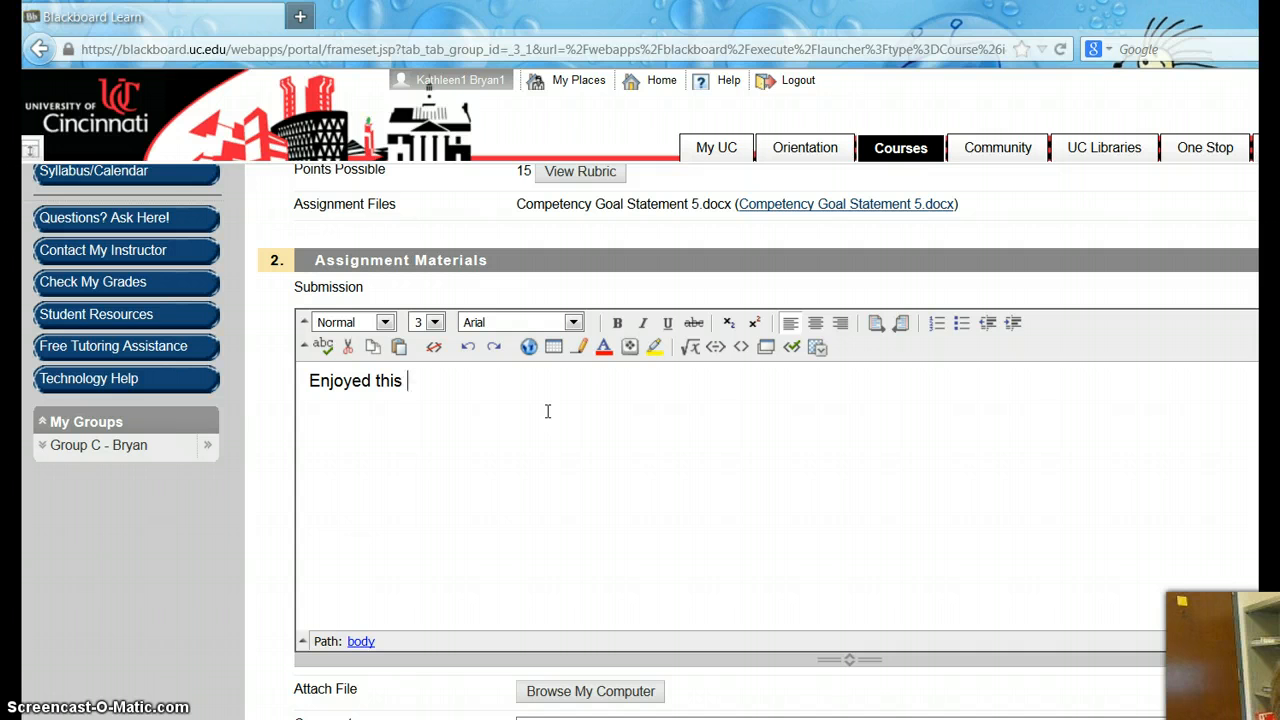
text(- I hope my p)
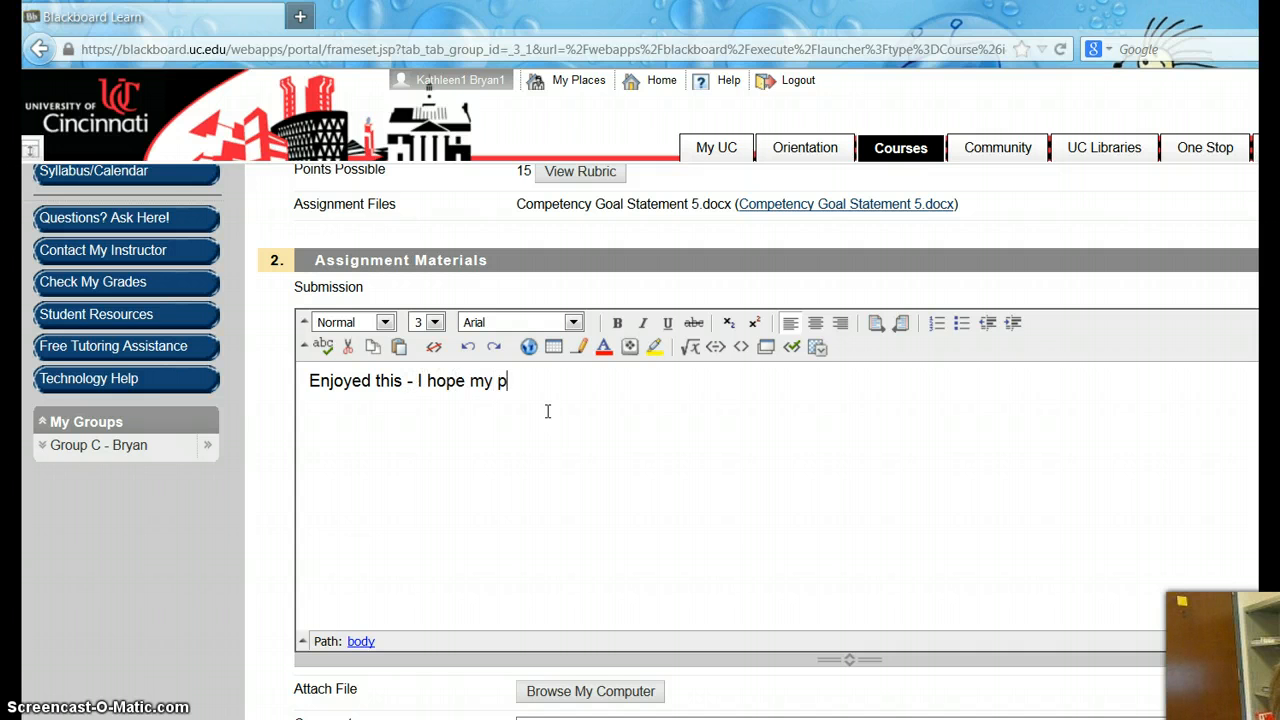
text(aper is OK)
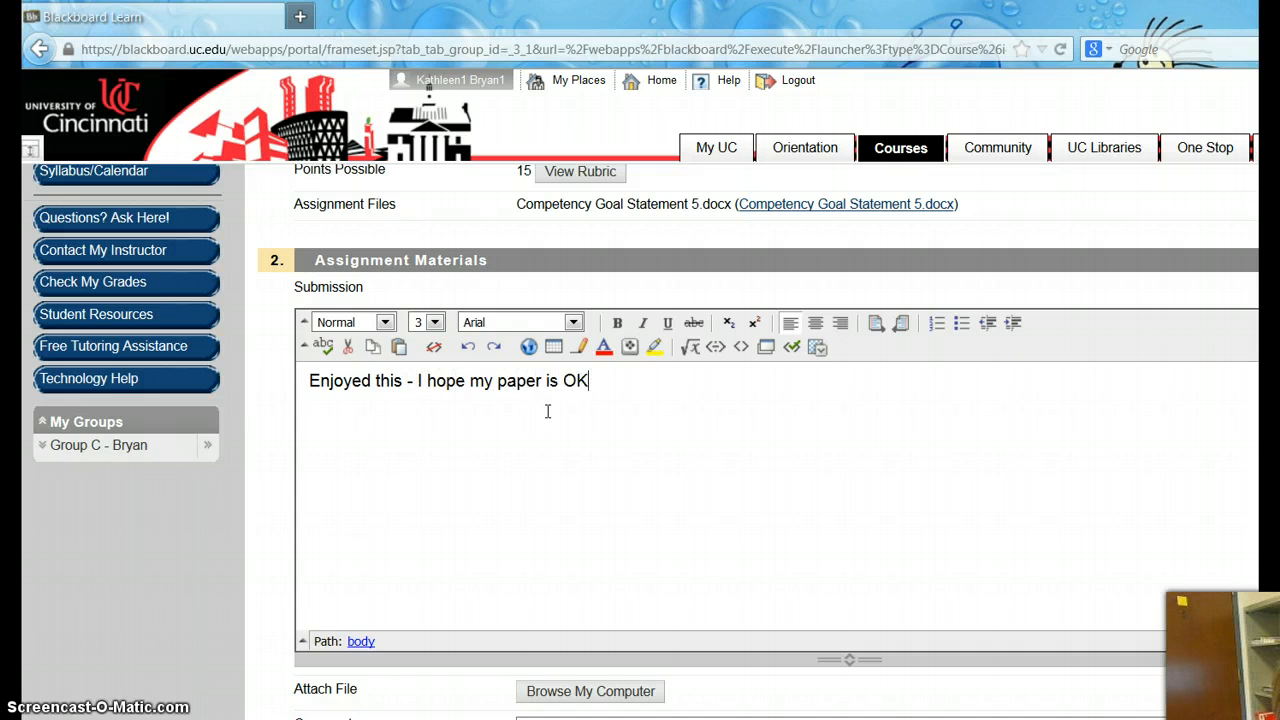
text(.)
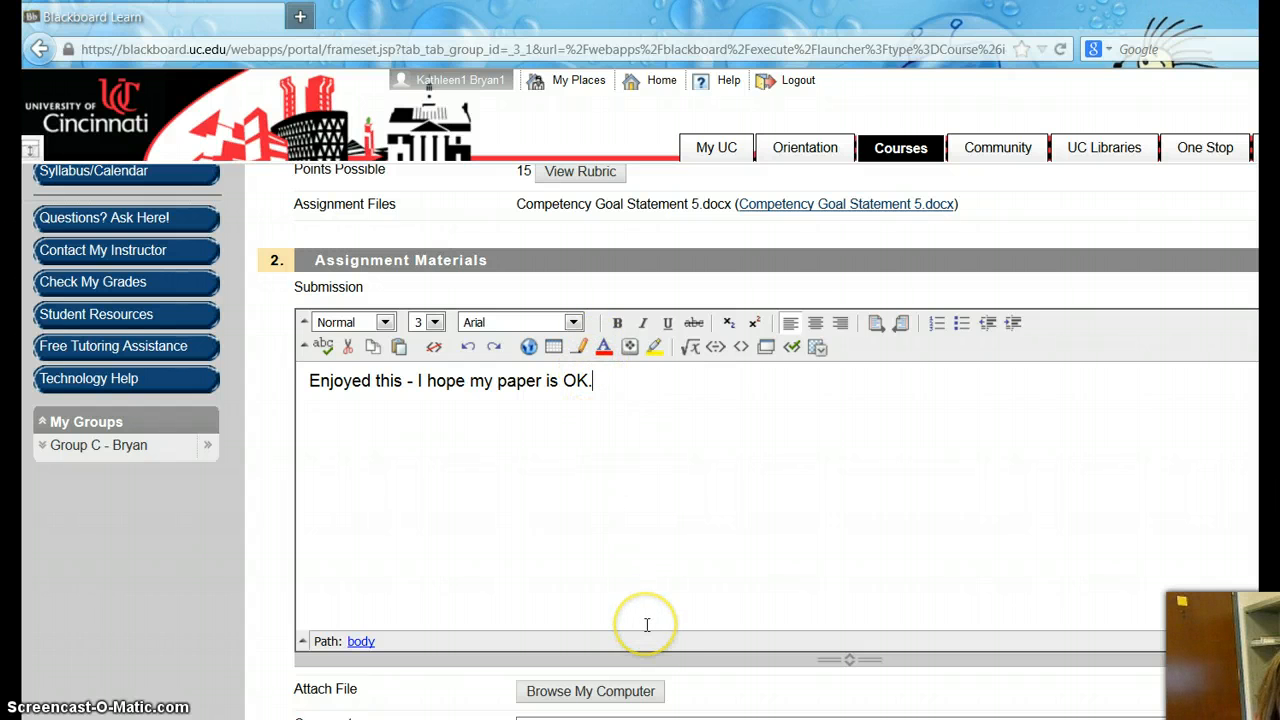
Attach Competency Goal Statement 5.docx to the submission and decline removing the attachment.
scroll(647, 620, down, 3)
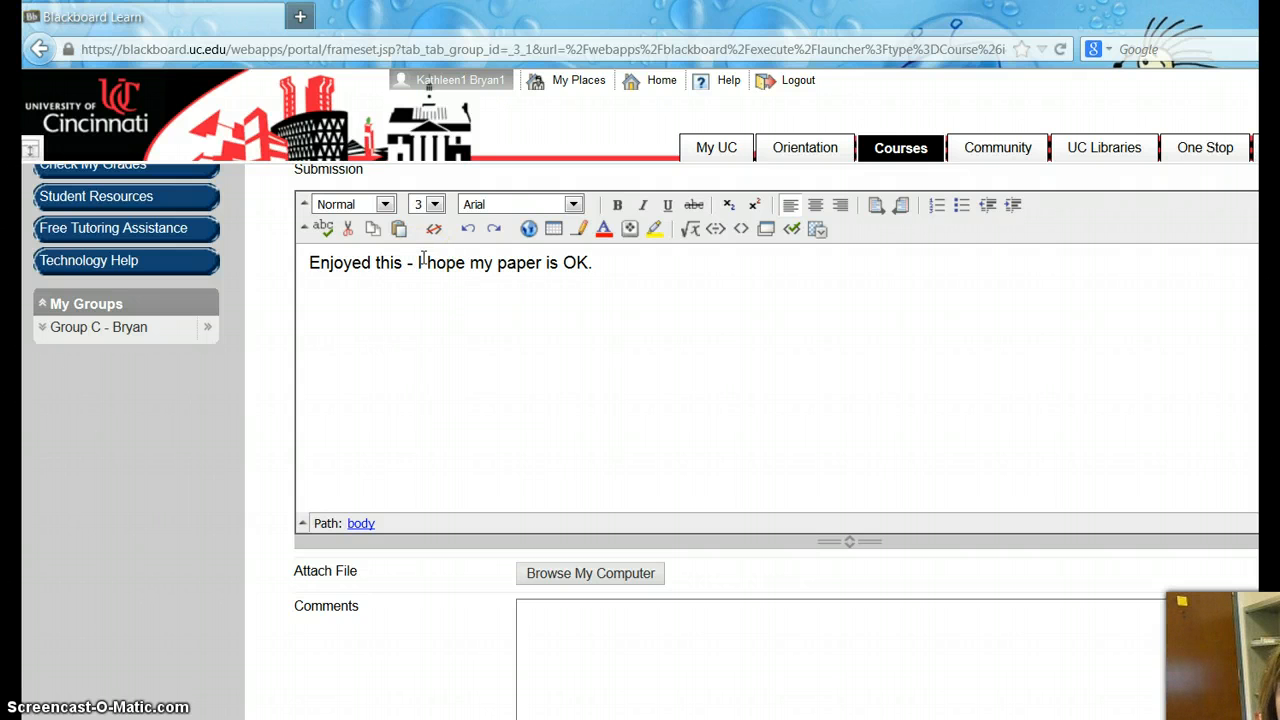
click(607, 575)
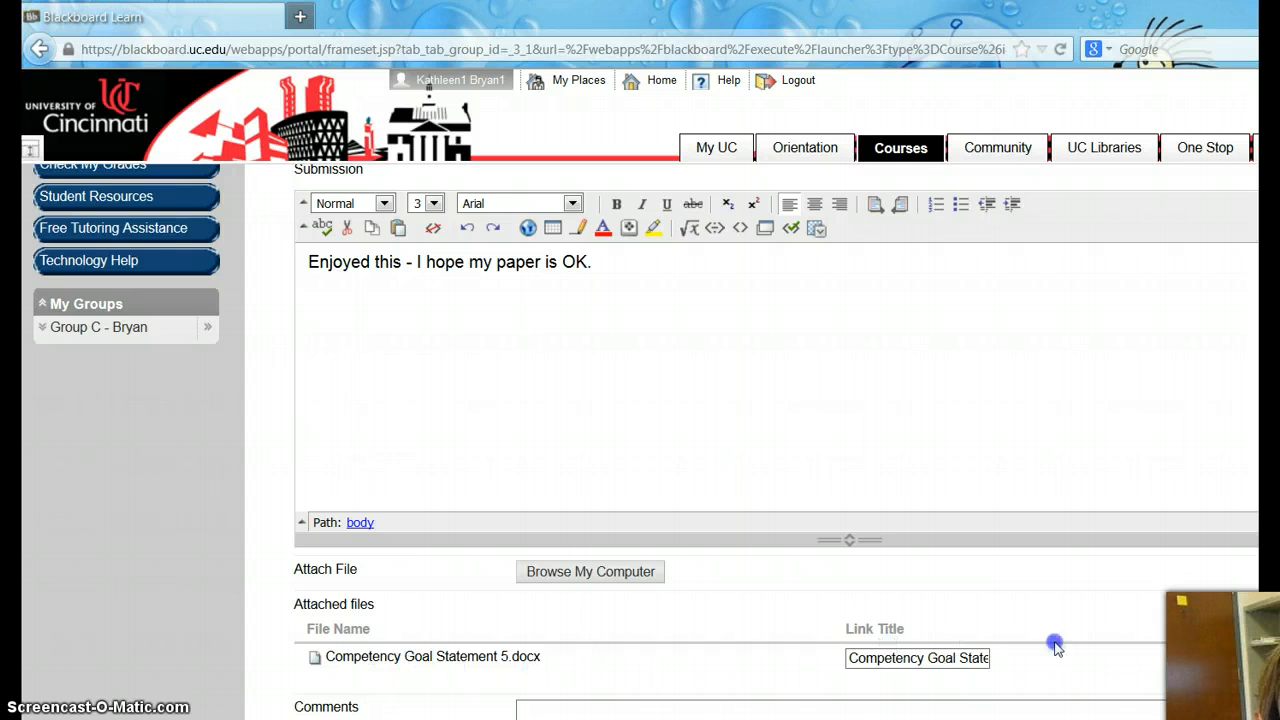
click(1241, 661)
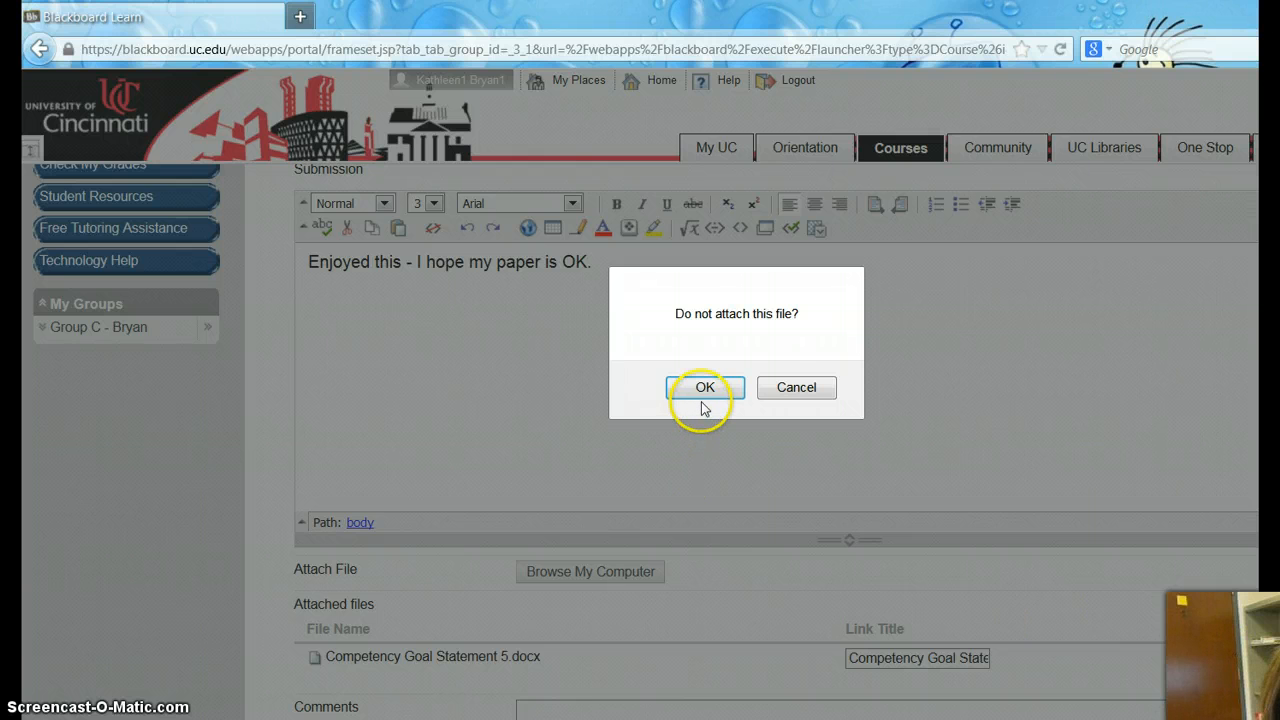
click(771, 382)
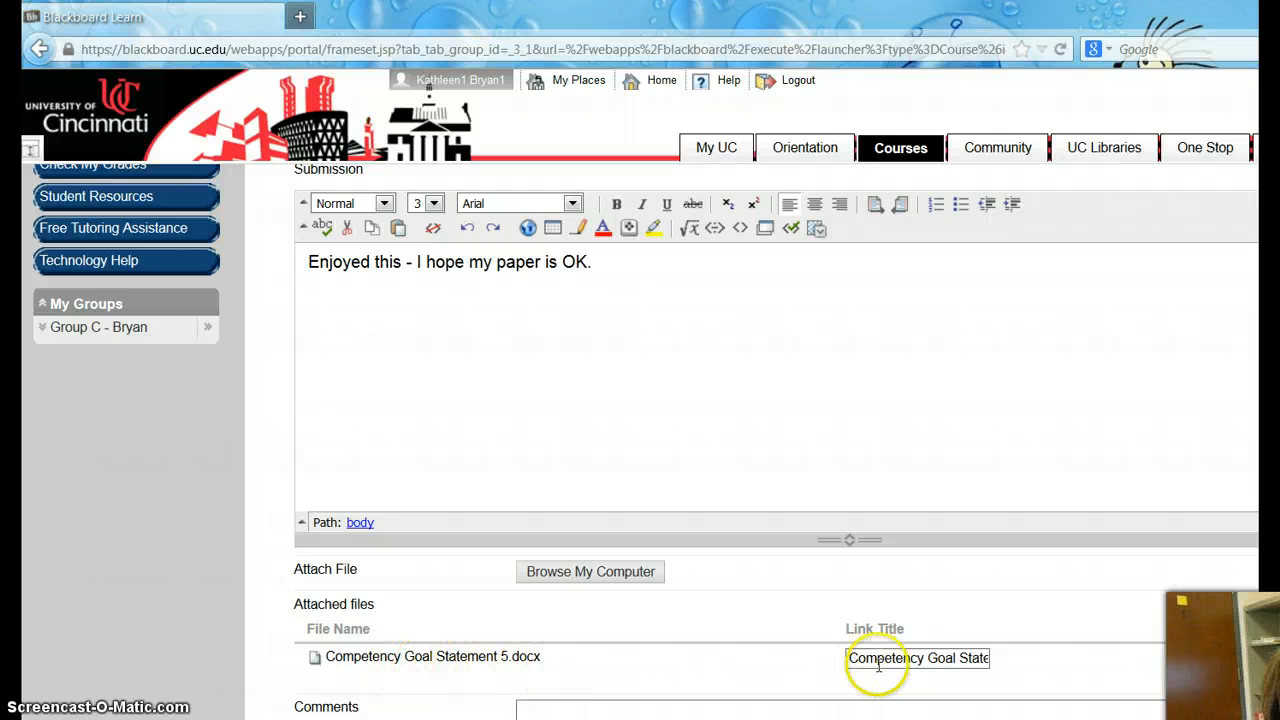
Submit the Competency Statement 5 assignment without adding comments.
scroll(878, 665, down, 3)
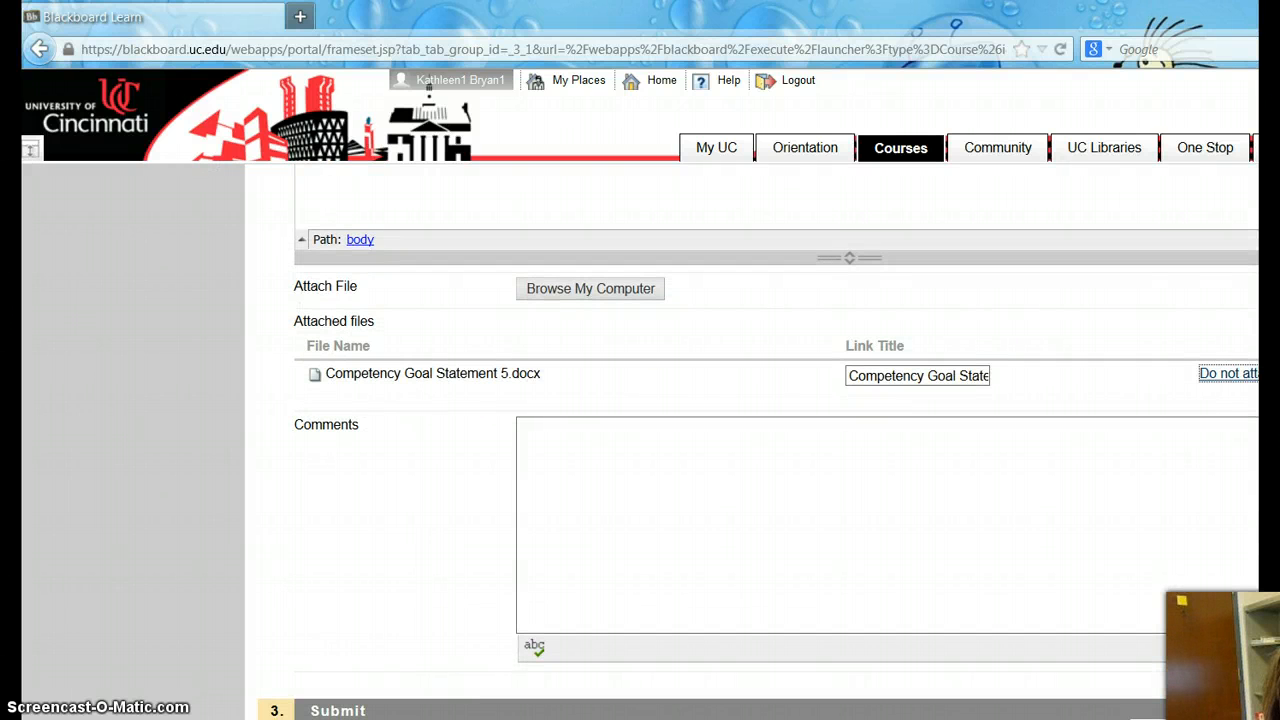
click(1180, 717)
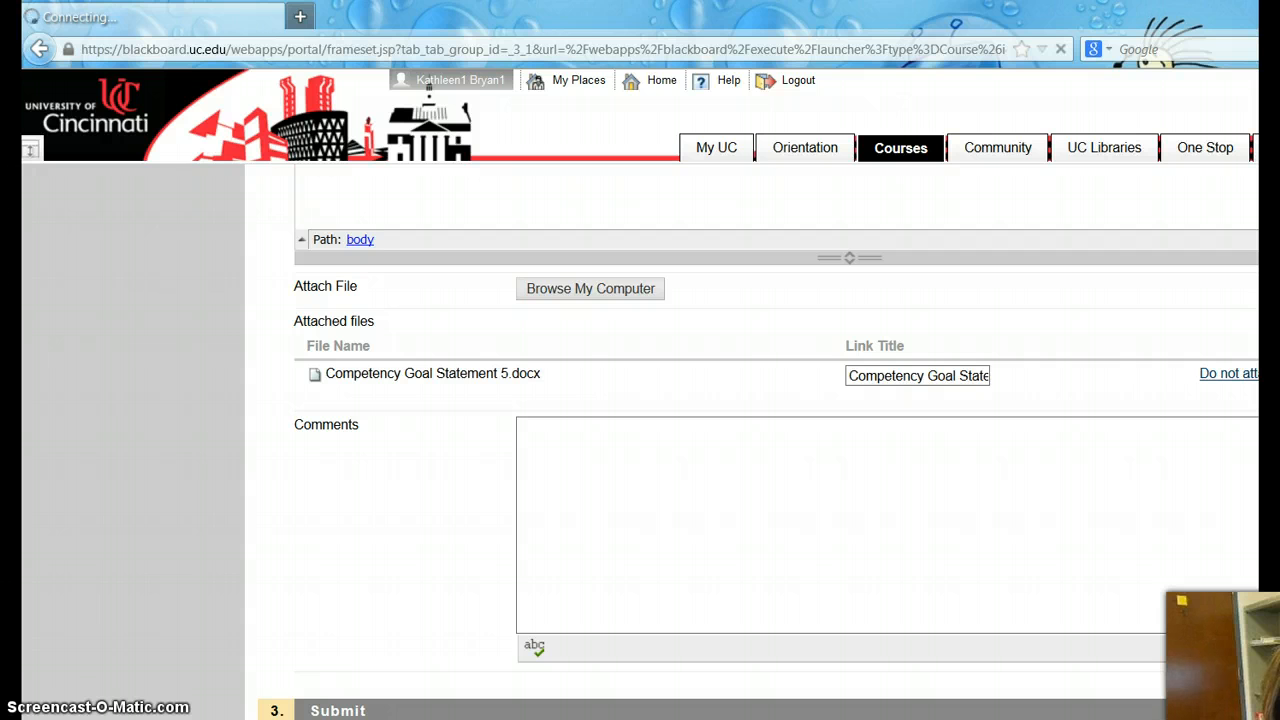
click(40, 38)
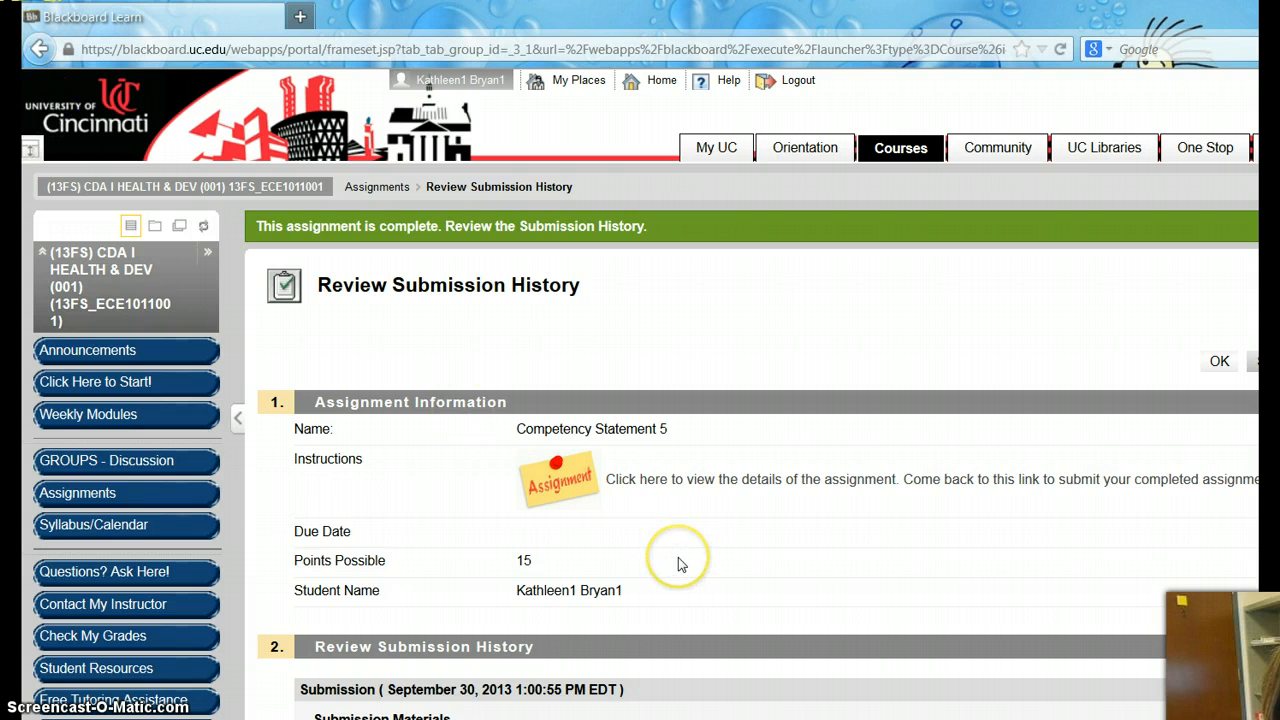
Review the submission history of Competency Statement 5 and go to the student's grades.
scroll(678, 563, down, 3)
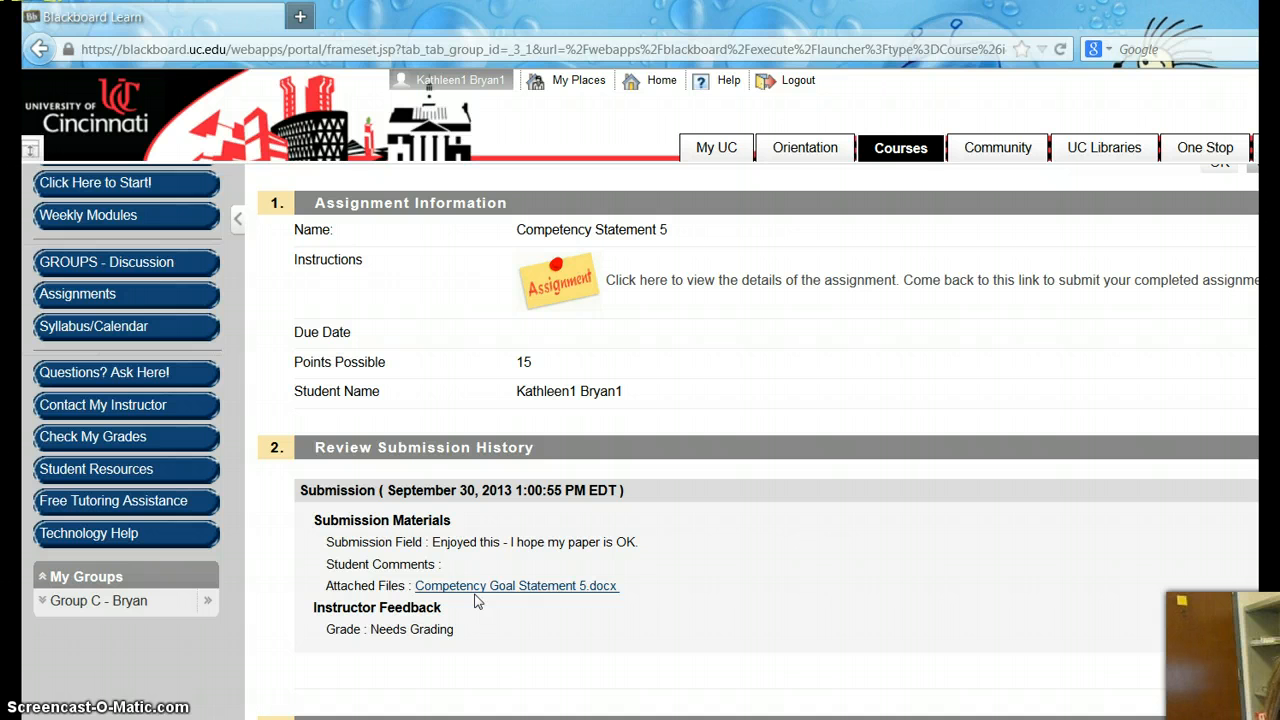
scroll(478, 595, up, 2)
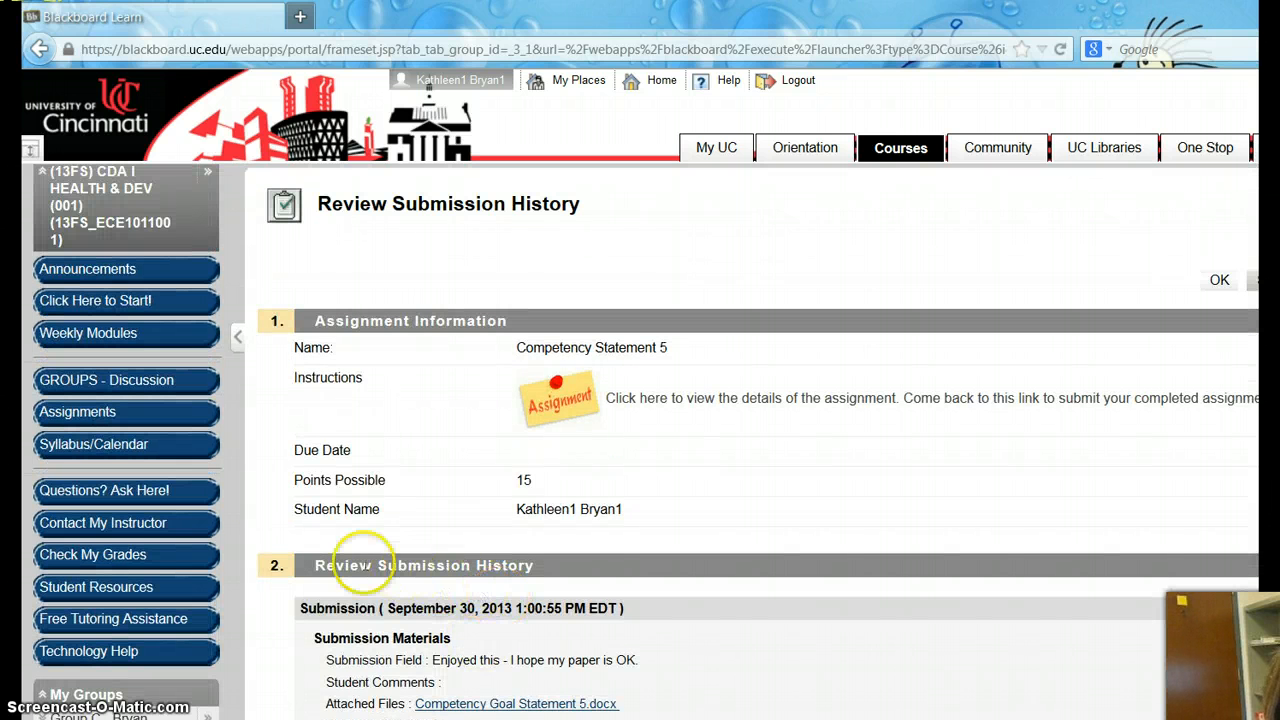
click(102, 558)
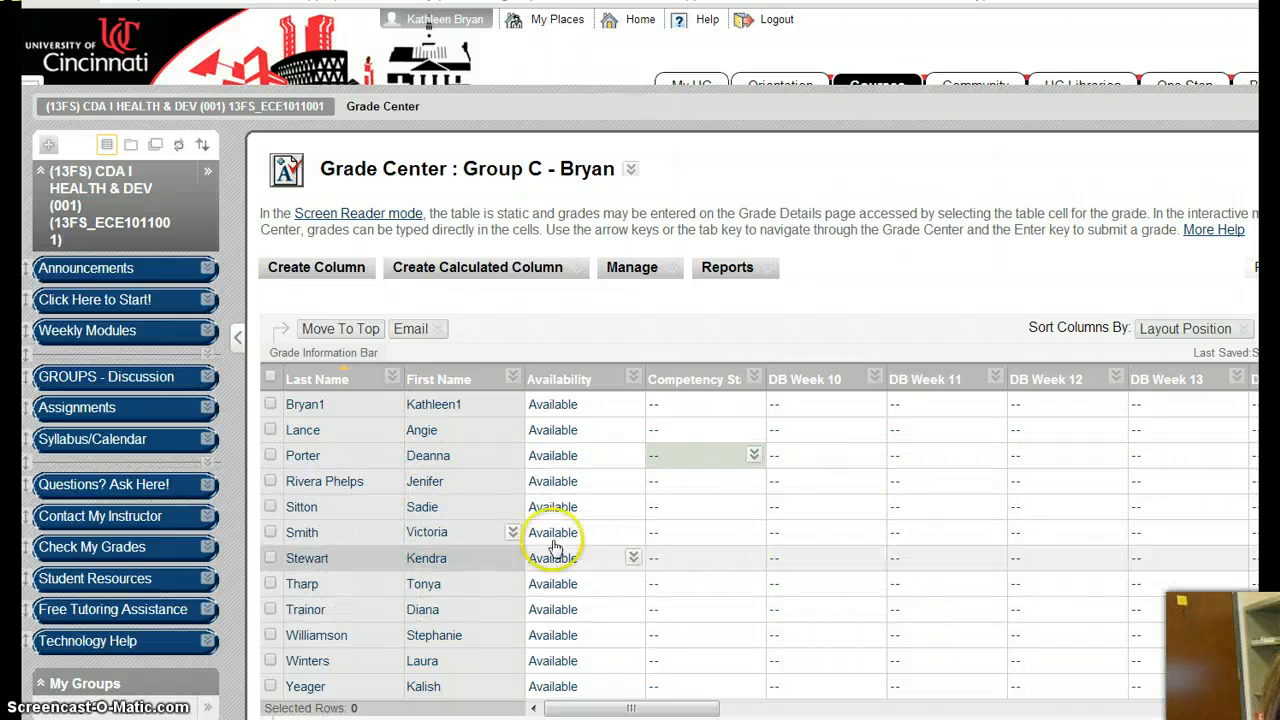
Refresh the Group C Grade Center and open the first student's Competency Statement attempt from 9/30/13.
click(179, 149)
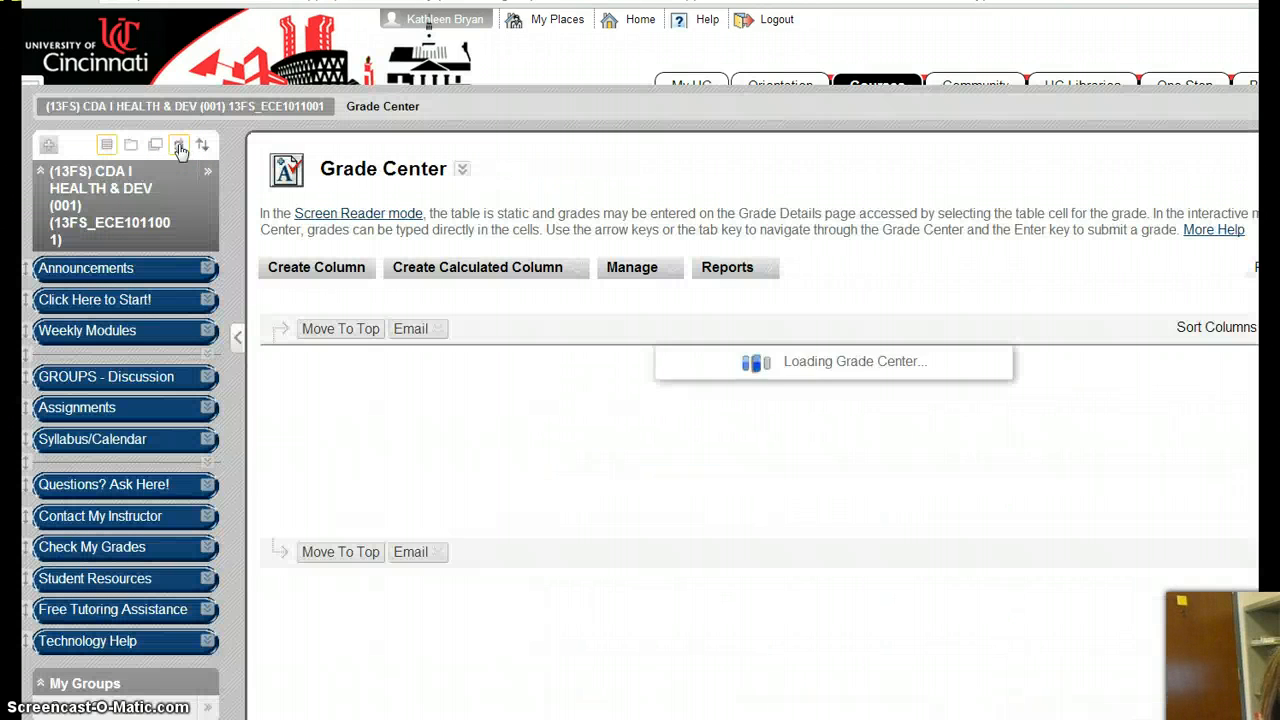
mouse_move(665, 418)
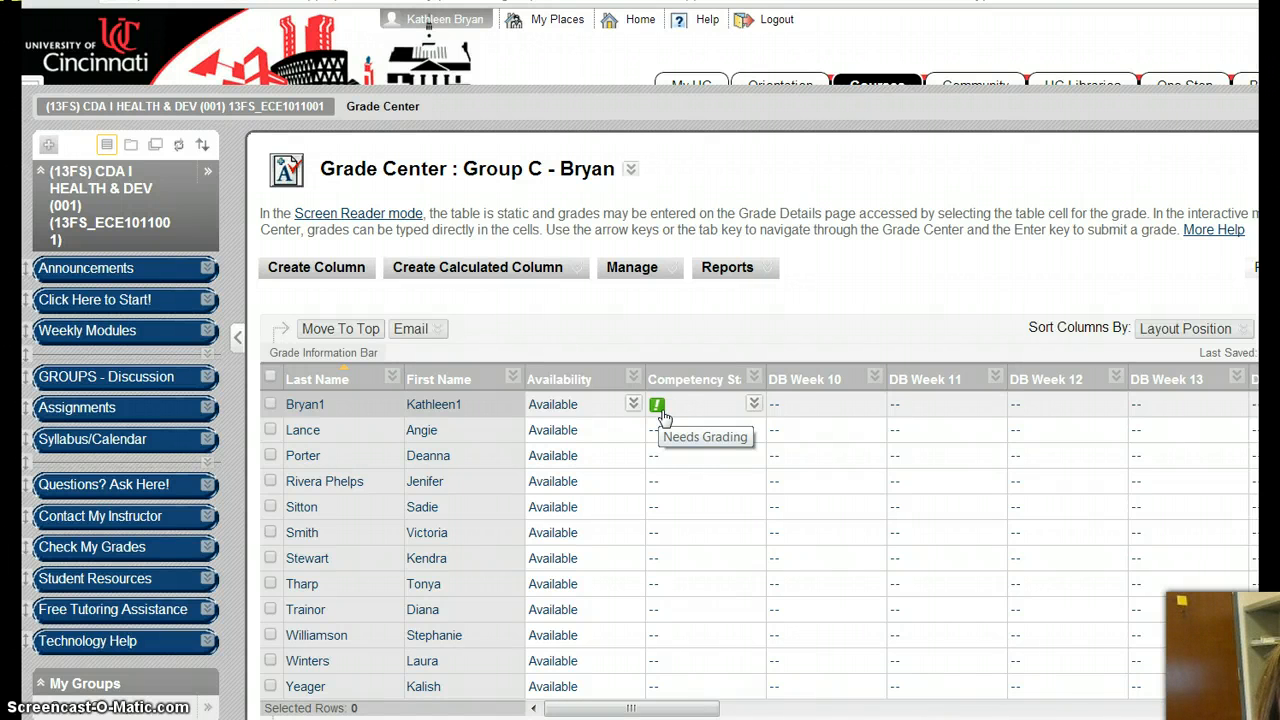
click(754, 405)
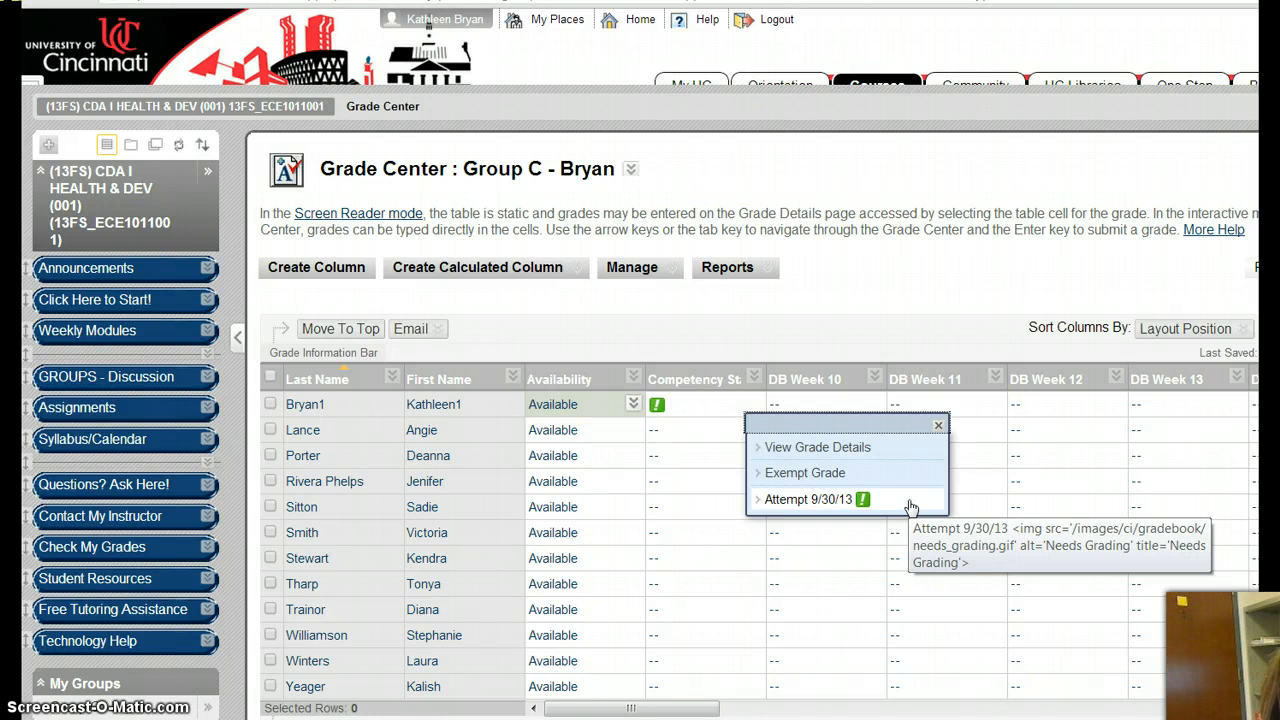
click(916, 672)
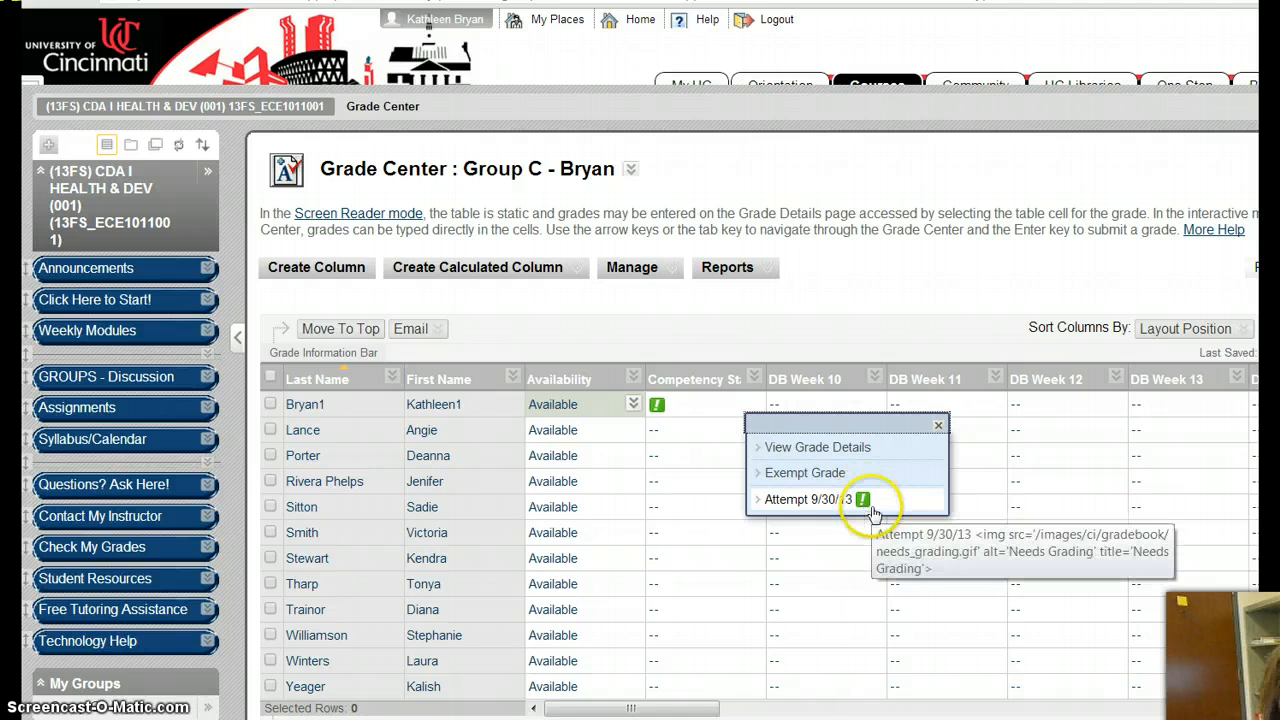
click(831, 501)
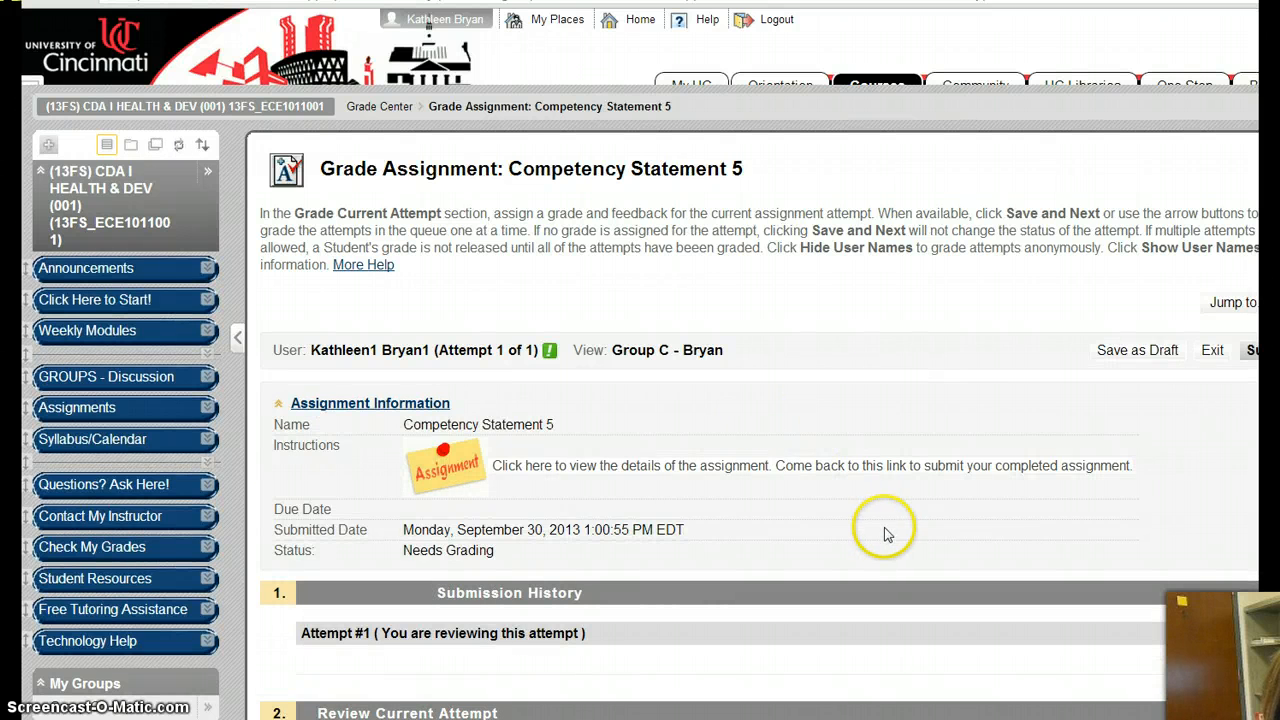
Review the submitted text and attached file of the attempt, and open its grading rubric.
scroll(884, 532, down, 3)
scroll(880, 532, down, 3)
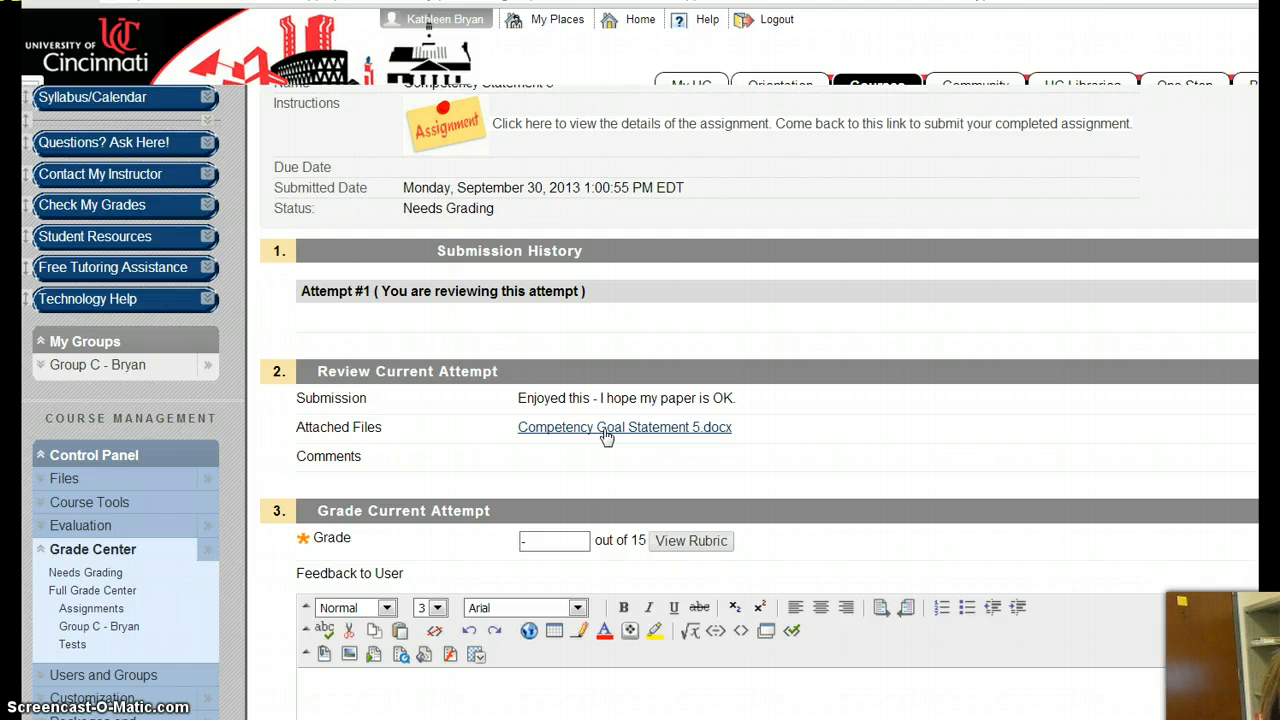
scroll(606, 437, down, 1)
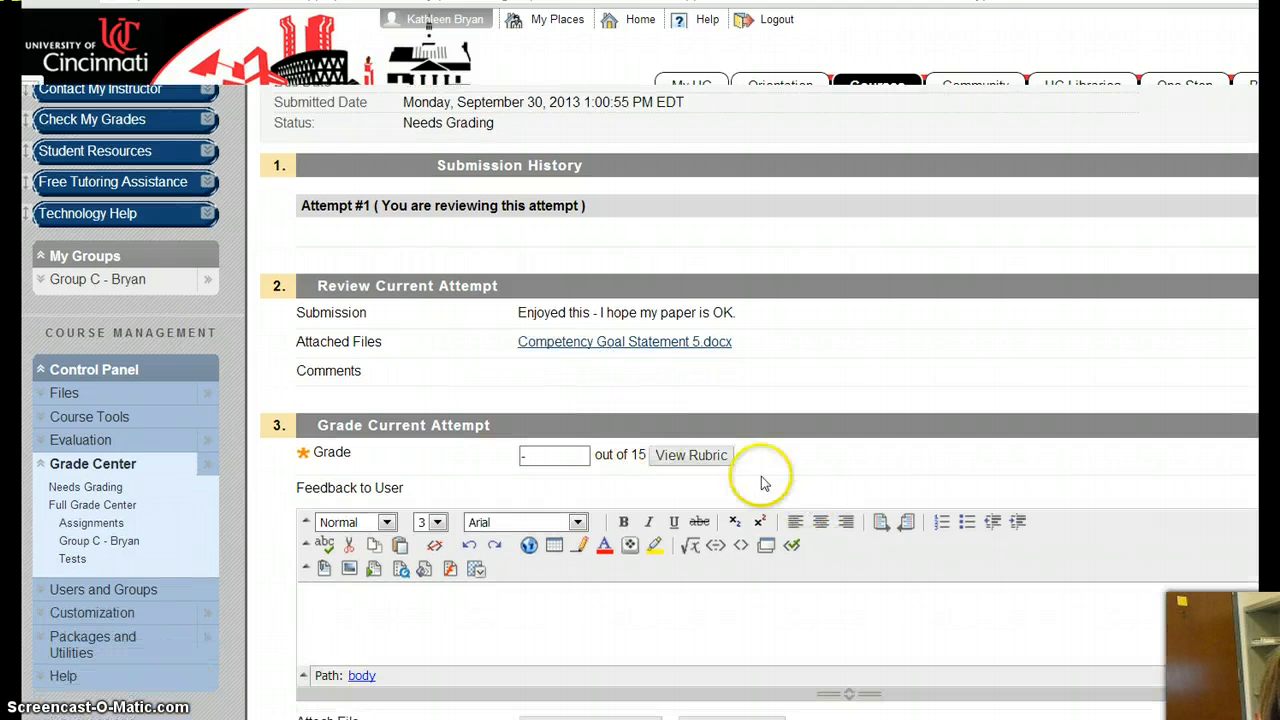
click(693, 457)
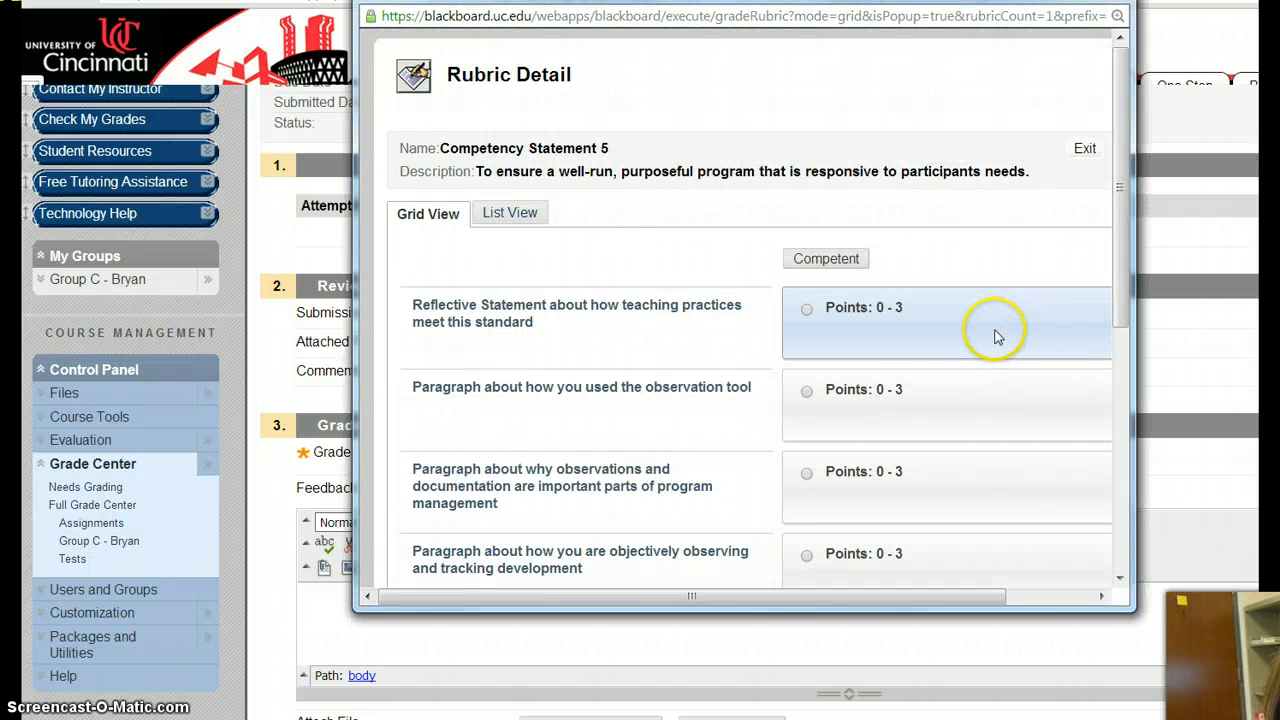
Award 3 points each for the reflective statement and the paragraph on using the observation tool.
scroll(975, 330, down, 1)
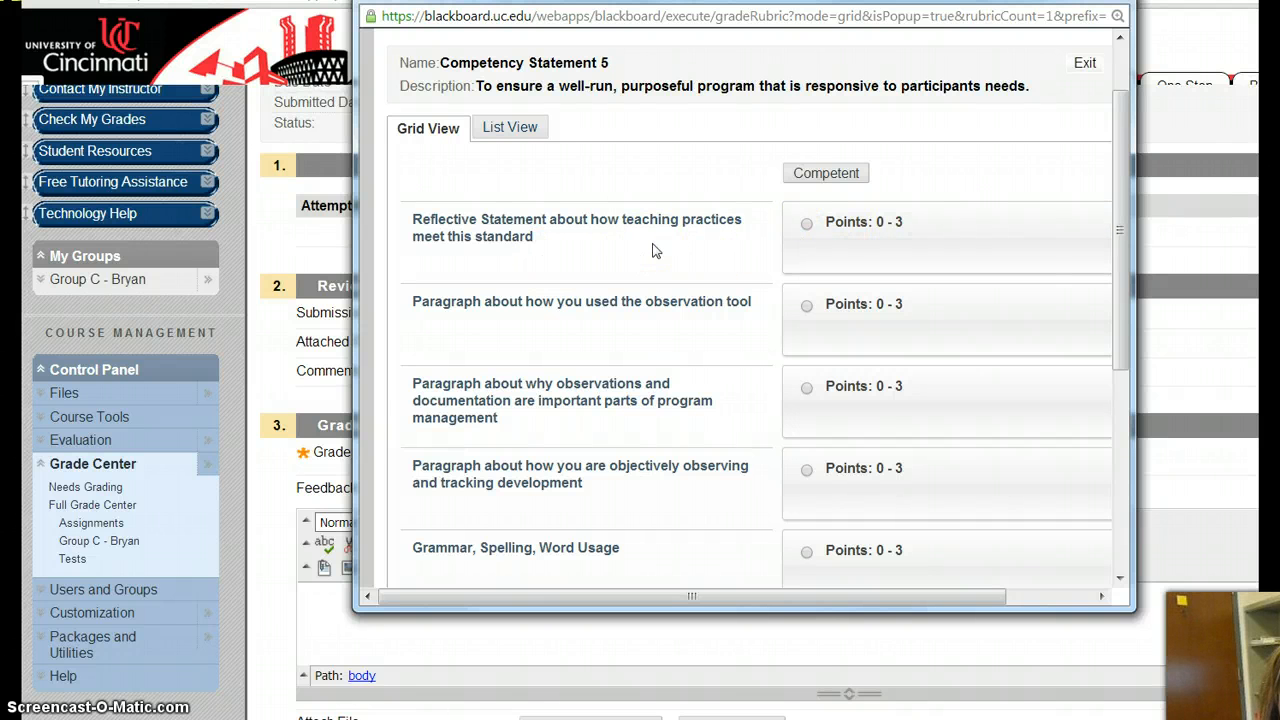
click(806, 224)
click(905, 227)
click(895, 288)
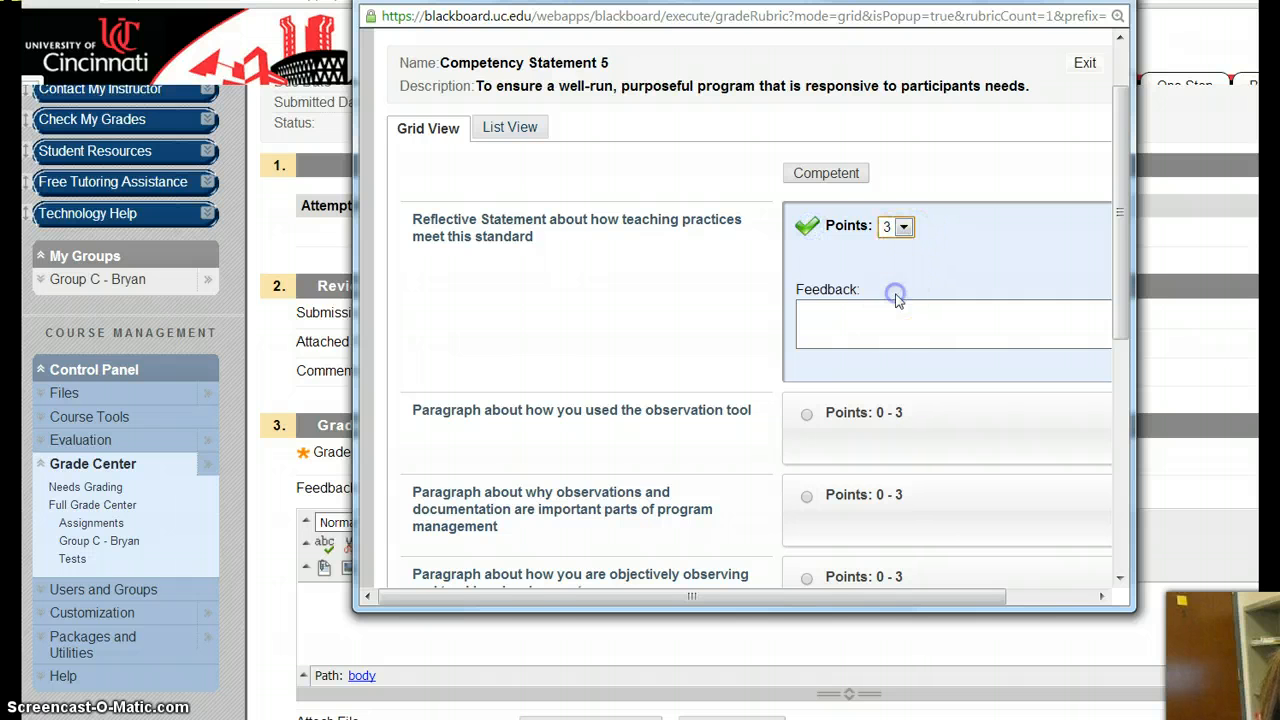
scroll(850, 304, down, 1)
click(806, 328)
click(895, 331)
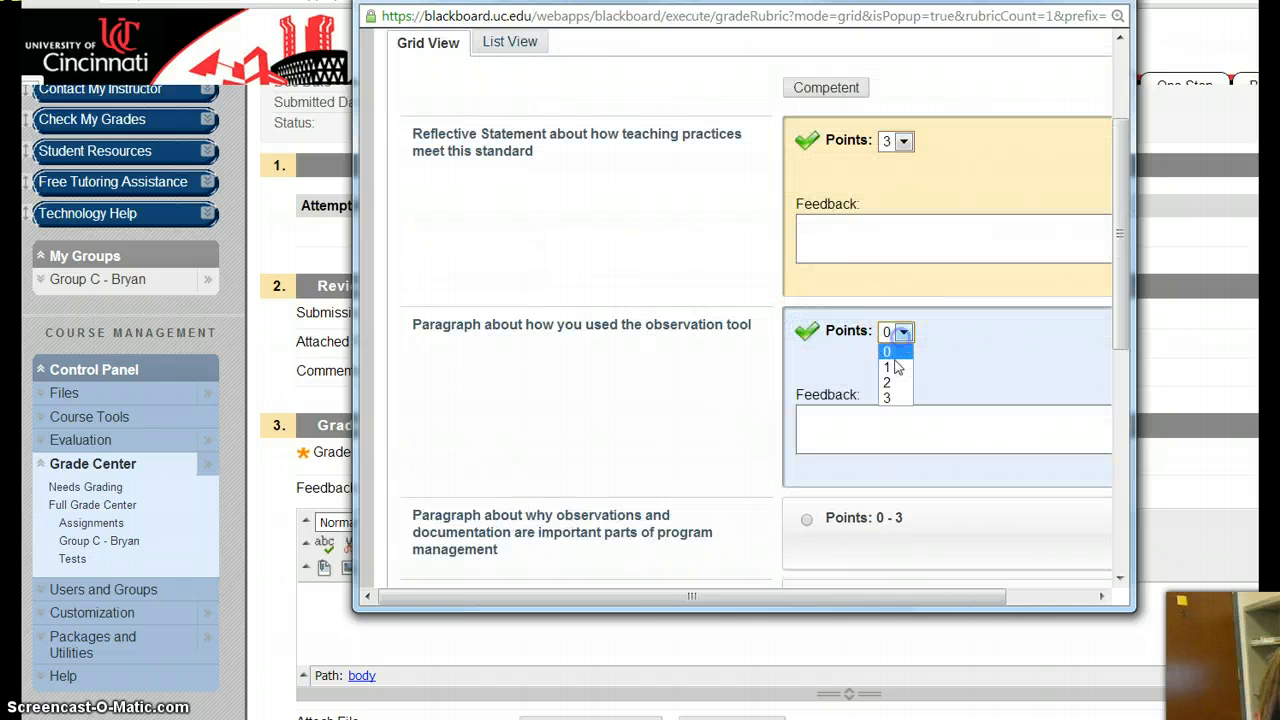
click(888, 400)
Award 3 points for the paragraph on why observations and documentation are important.
scroll(851, 434, down, 1)
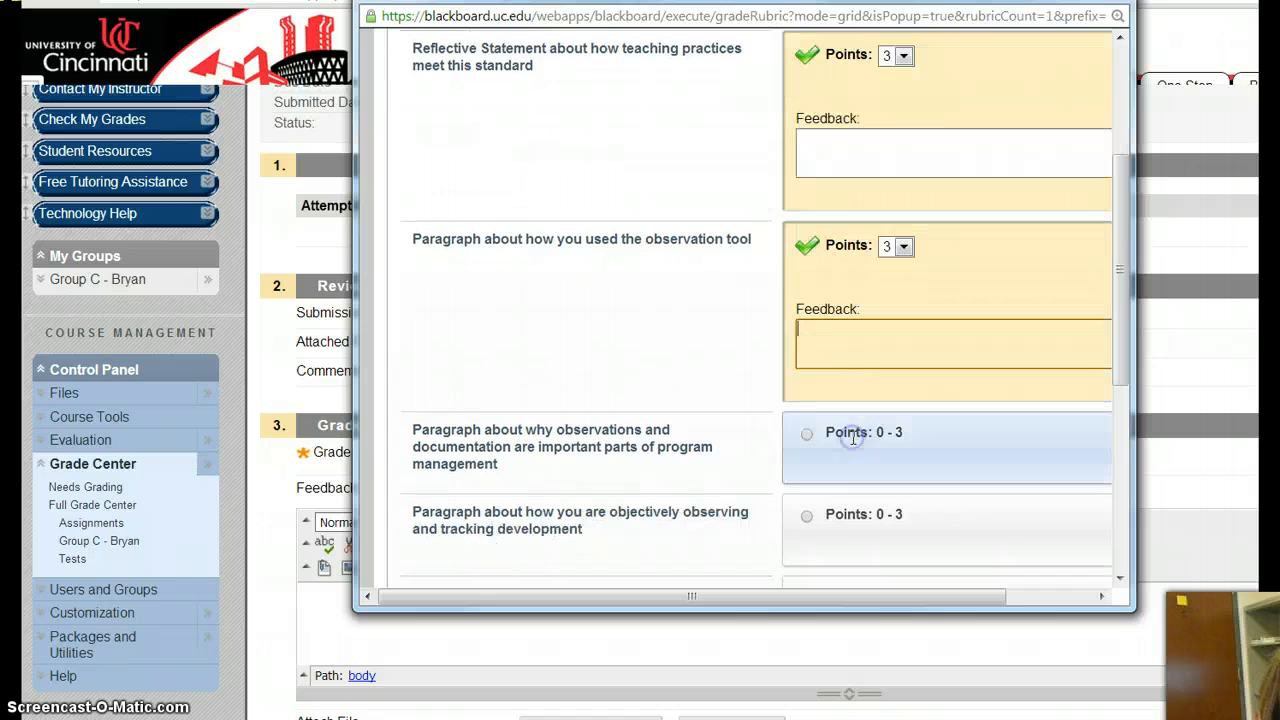
click(806, 433)
click(903, 437)
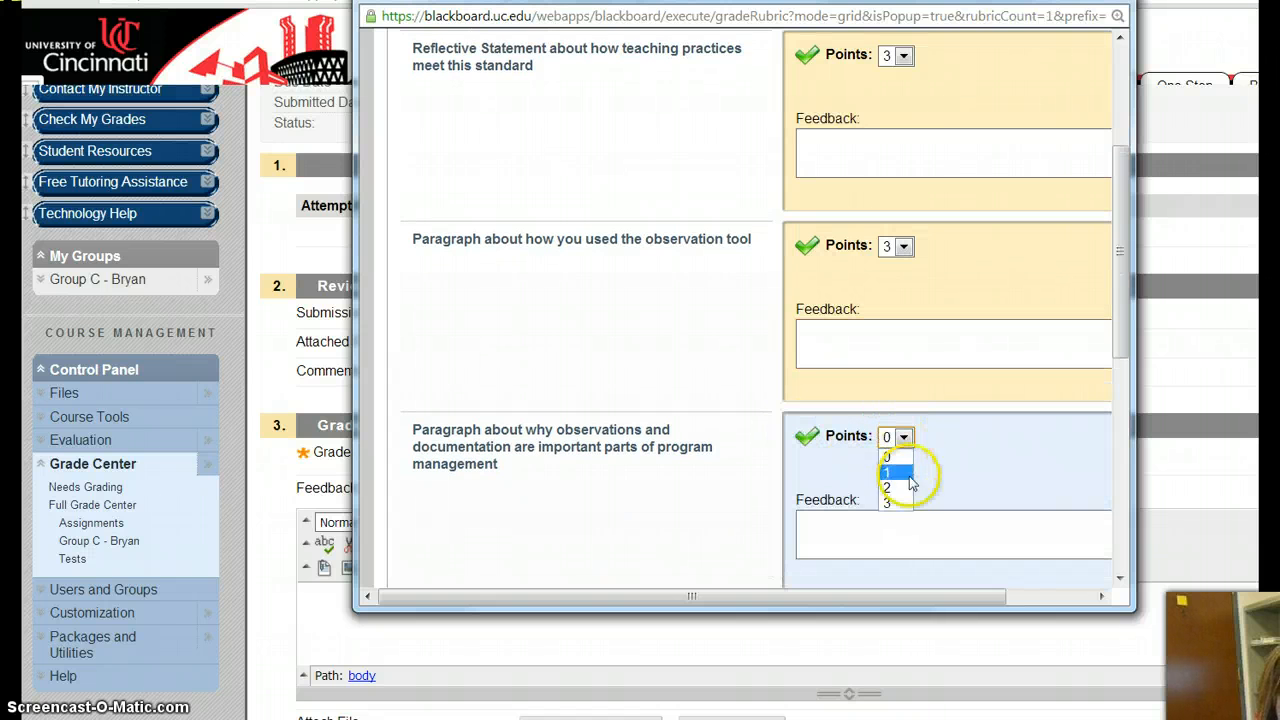
click(896, 503)
scroll(894, 506, down, 3)
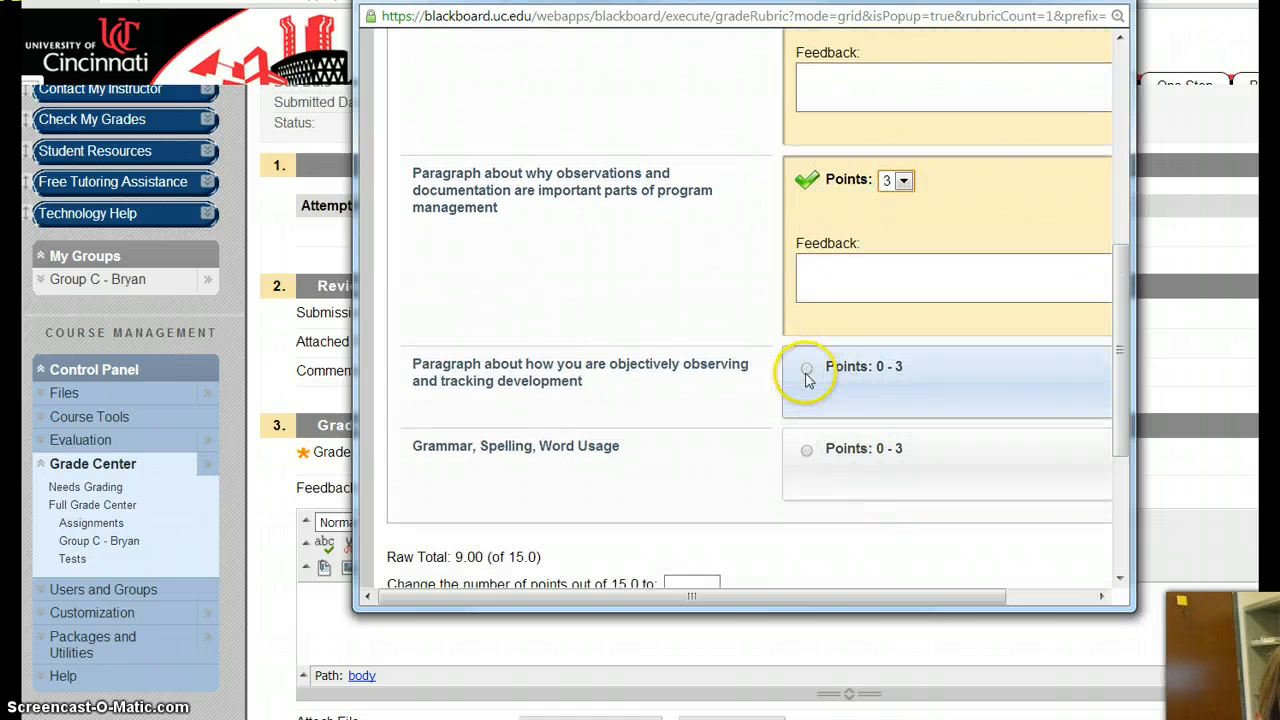
Award 1 point for the paragraph on objectively observing and tracking development, with the feedback "Please include one more observation".
click(806, 370)
click(903, 371)
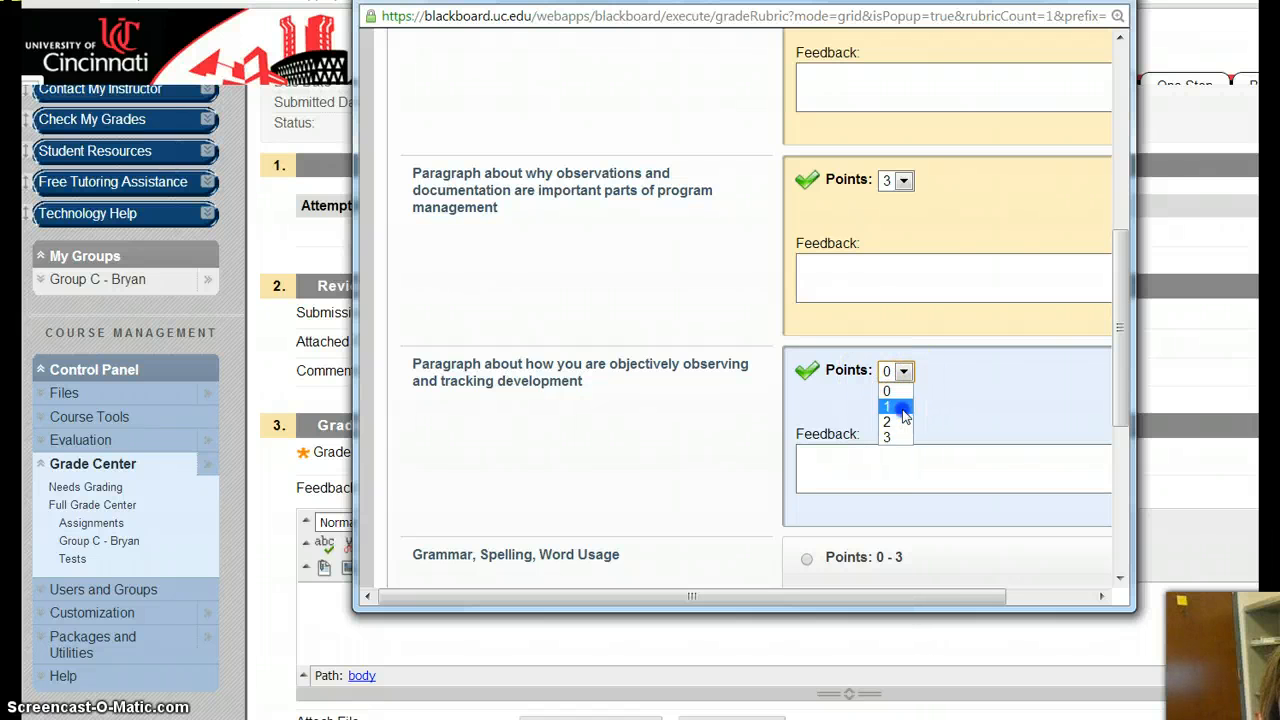
click(900, 407)
click(899, 453)
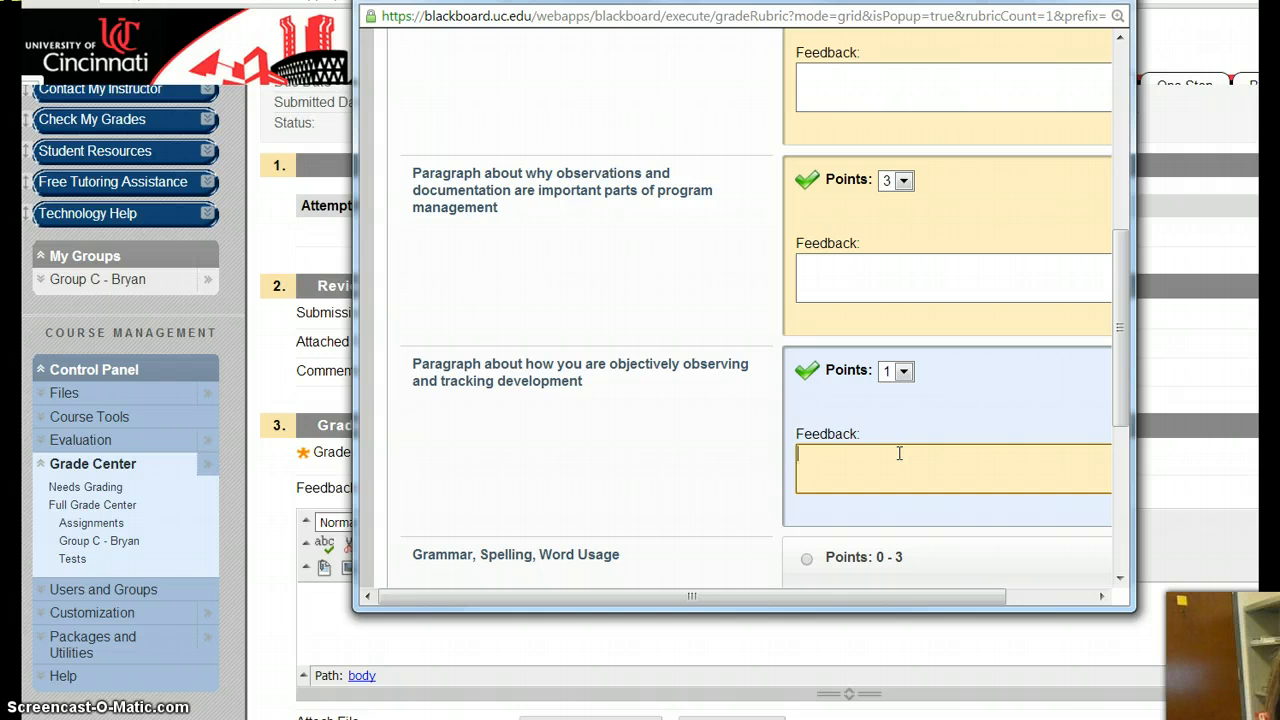
text(Pleas)
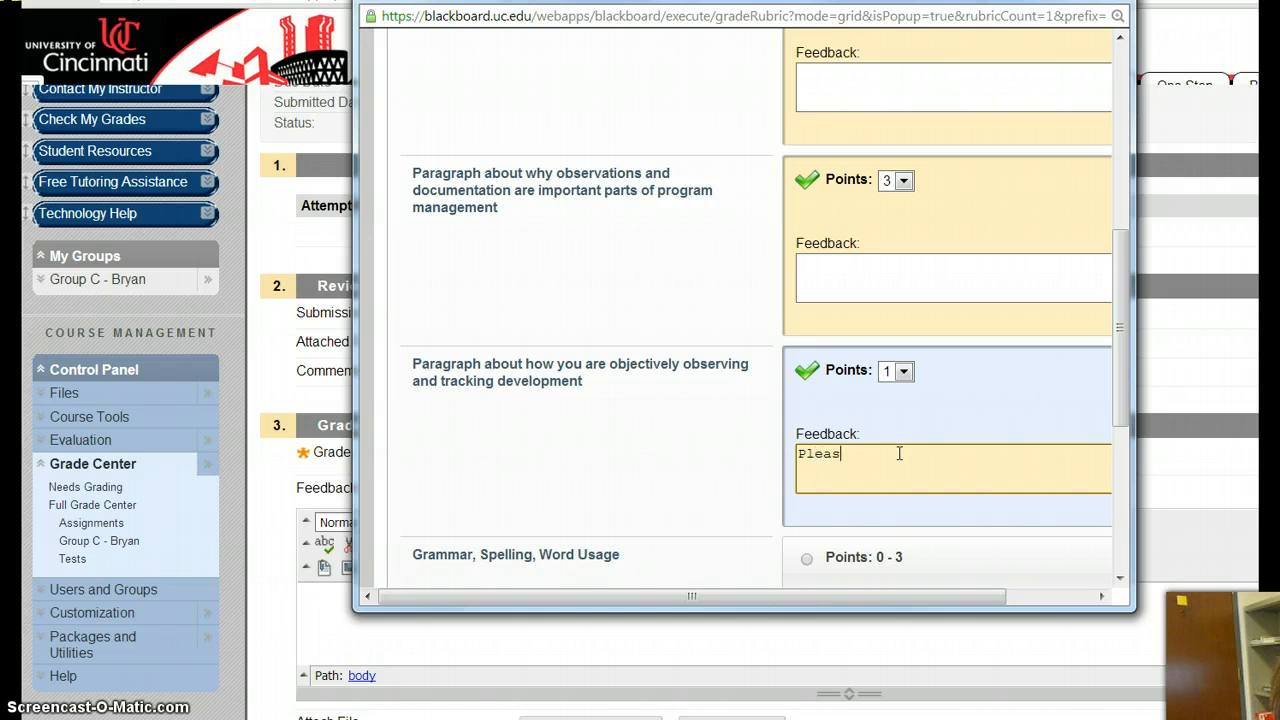
text(e include ione)
key(BackSpace)
key(BackSpace)
text(ne more observa)
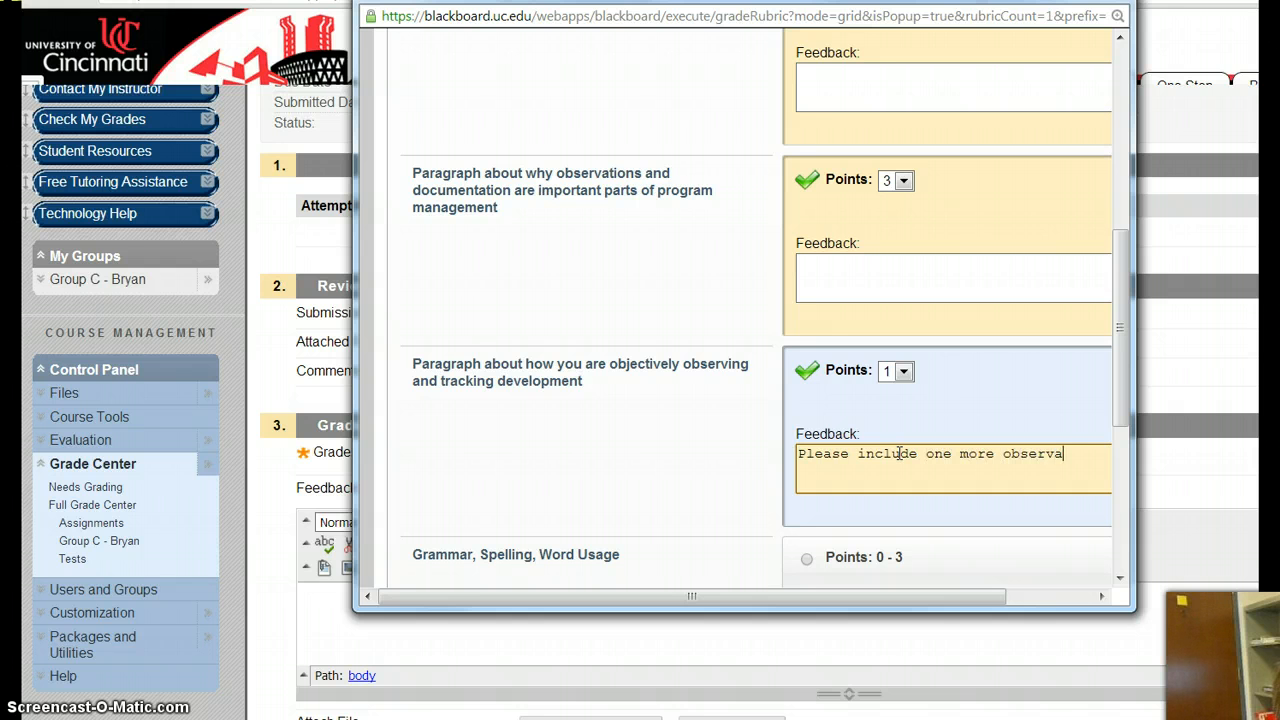
text(tion)
Award 2 points for Grammar, Spelling, Word Usage, with the feedback "Please remember to use spell check".
scroll(873, 457, down, 3)
click(806, 391)
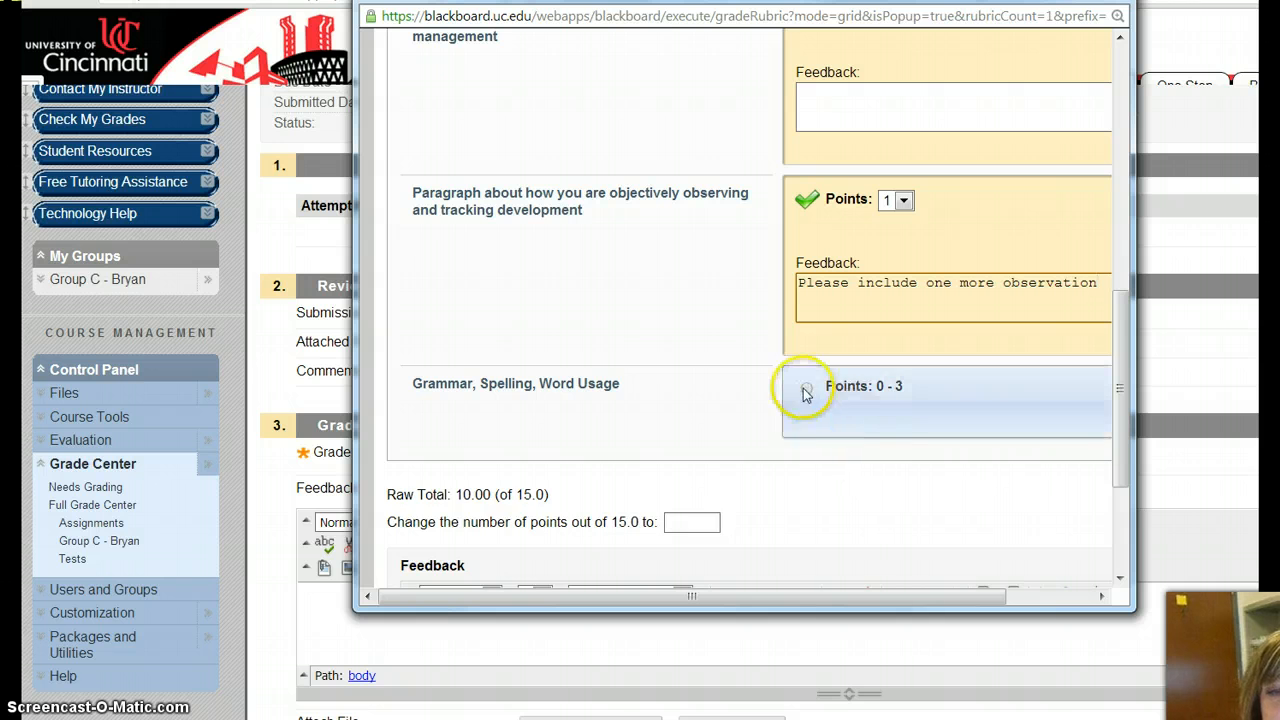
click(904, 392)
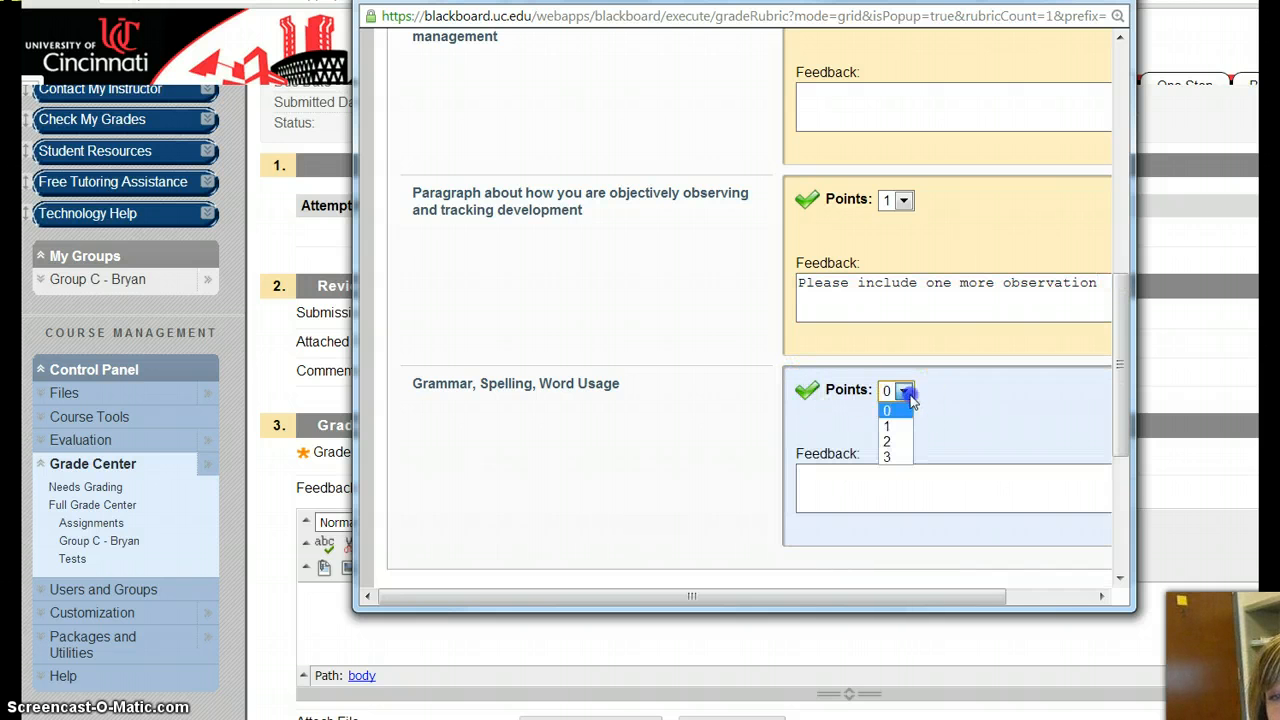
click(900, 440)
click(905, 481)
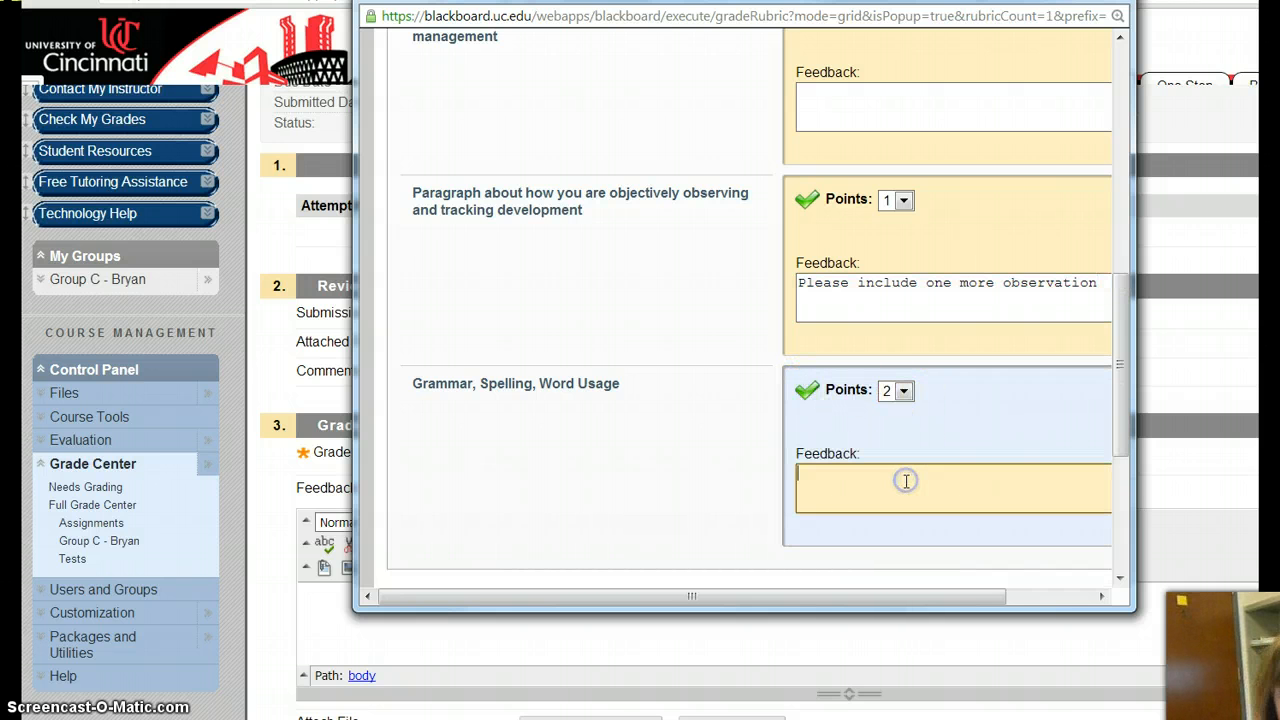
text(Please rememb)
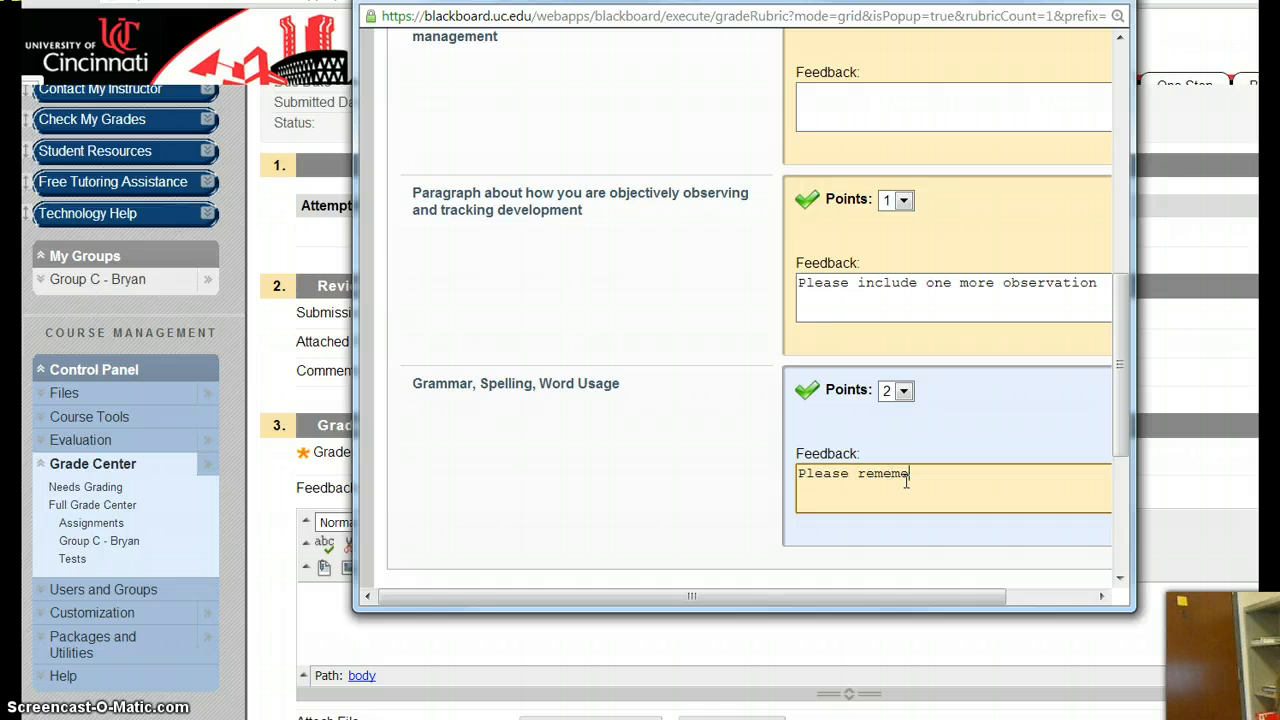
text(ber)
key(BackSpace)
text(er tio)
key(BackSpace)
key(BackSpace)
key(BackSpace)
key(BackSpace)
key(BackSpace)
key(BackSpace)
key(BackSpace)
text(ber to use spell )
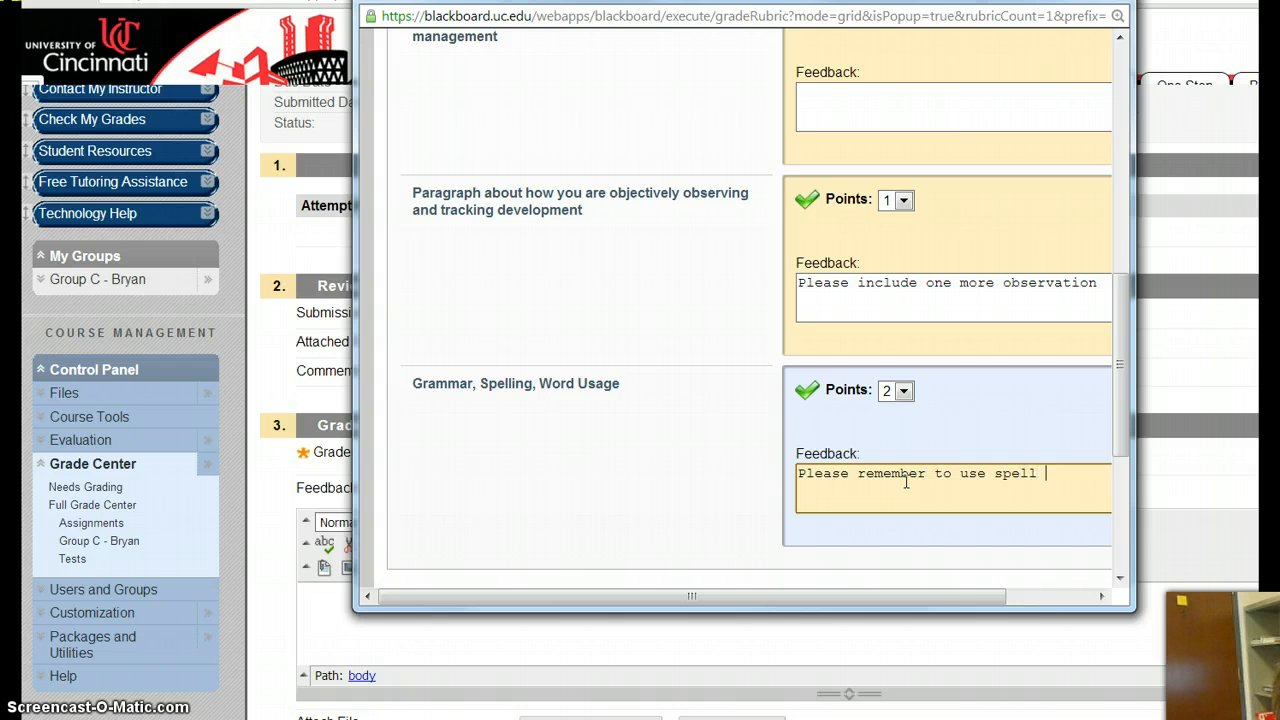
text(check)
Add the overall rubric feedback "Please see the attached paper for suggestions" and save the rubric evaluation.
scroll(903, 482, down, 3)
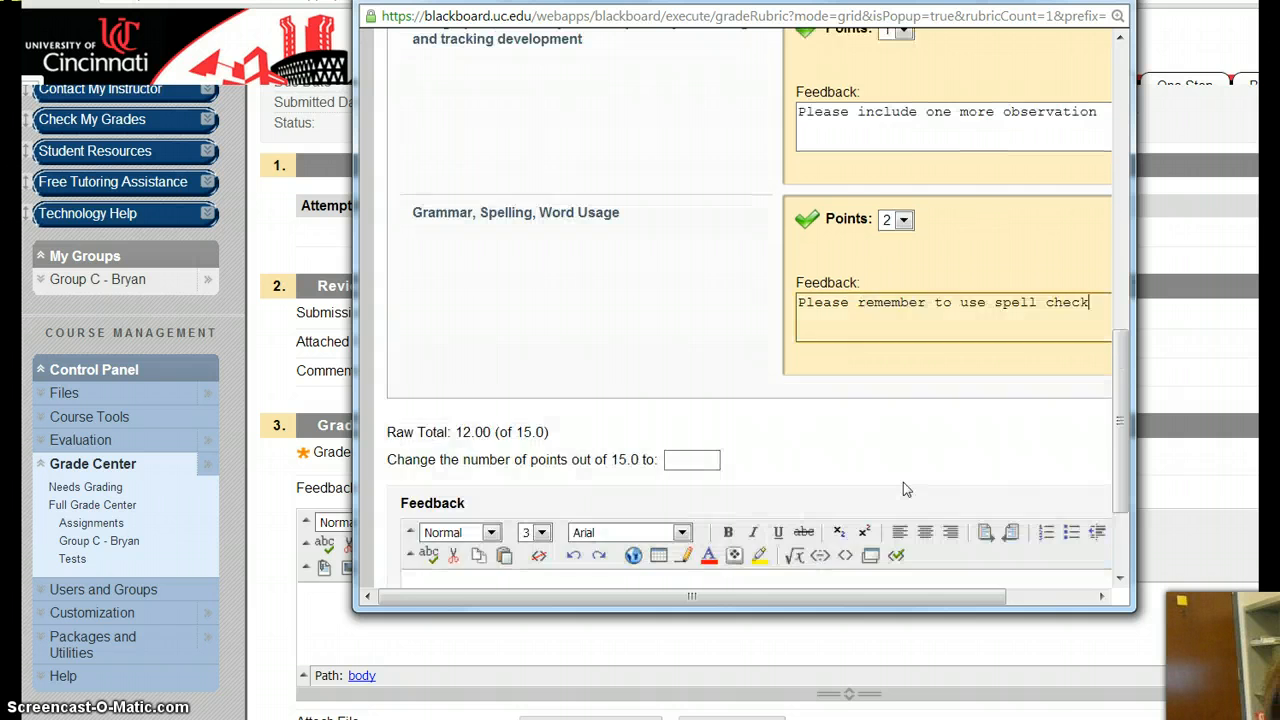
scroll(903, 482, down, 3)
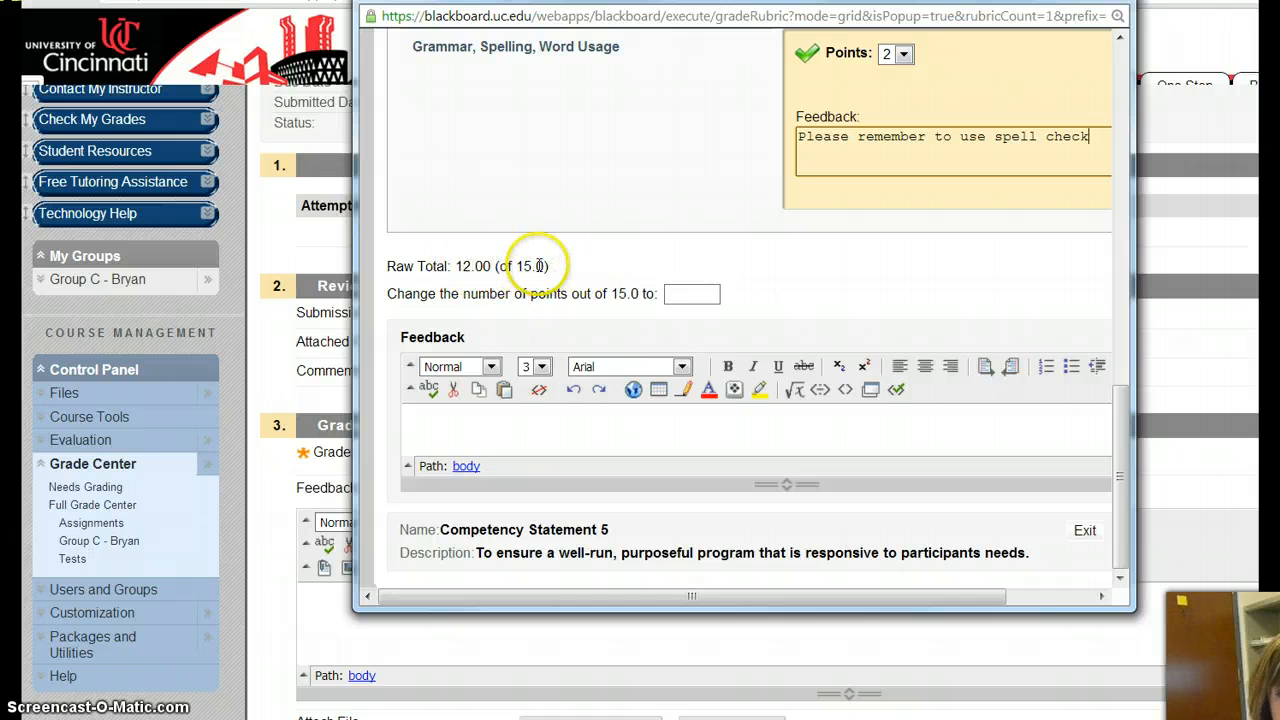
click(629, 426)
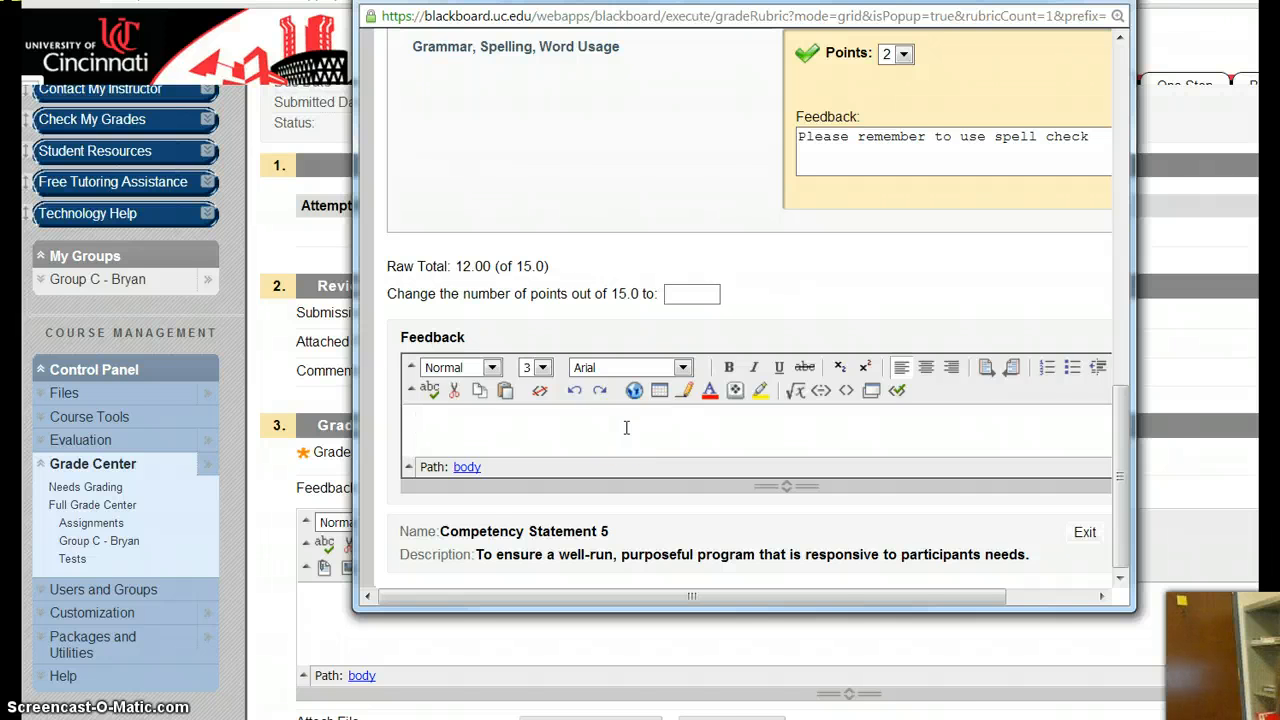
text(PLease)
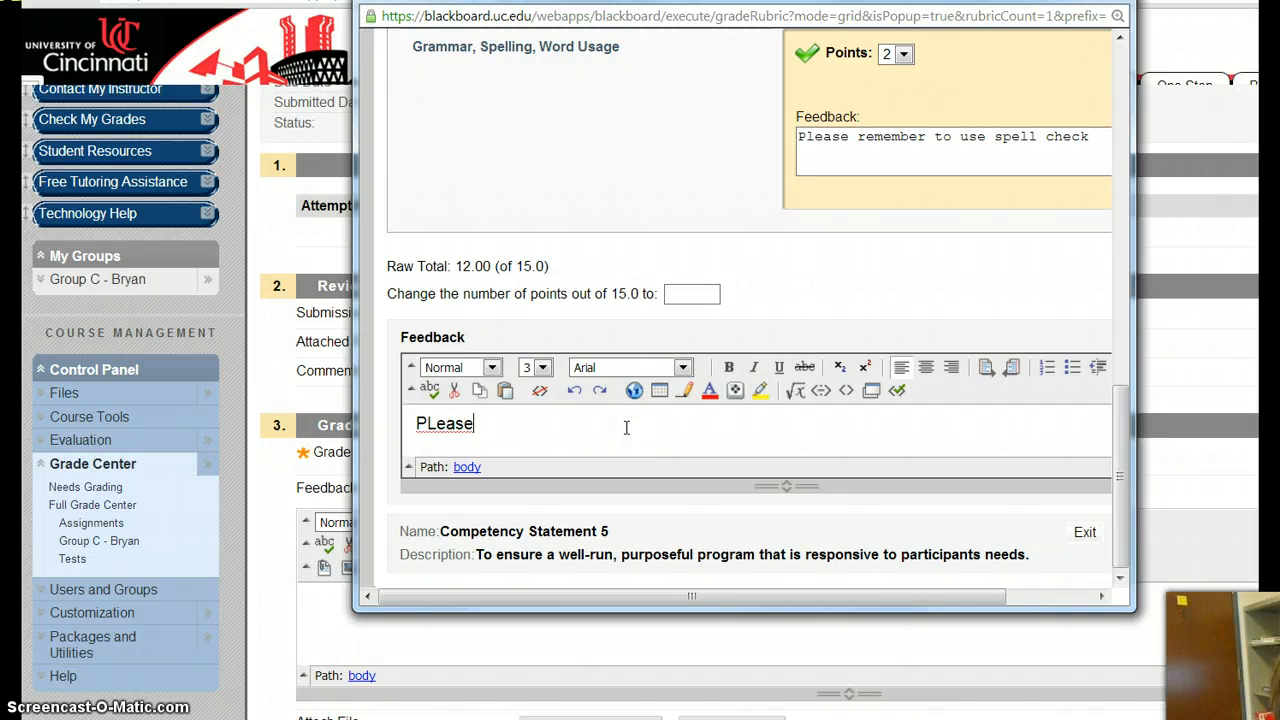
key(BackSpace)
key(BackSpace)
key(BackSpace)
key(BackSpace)
text(lease s)
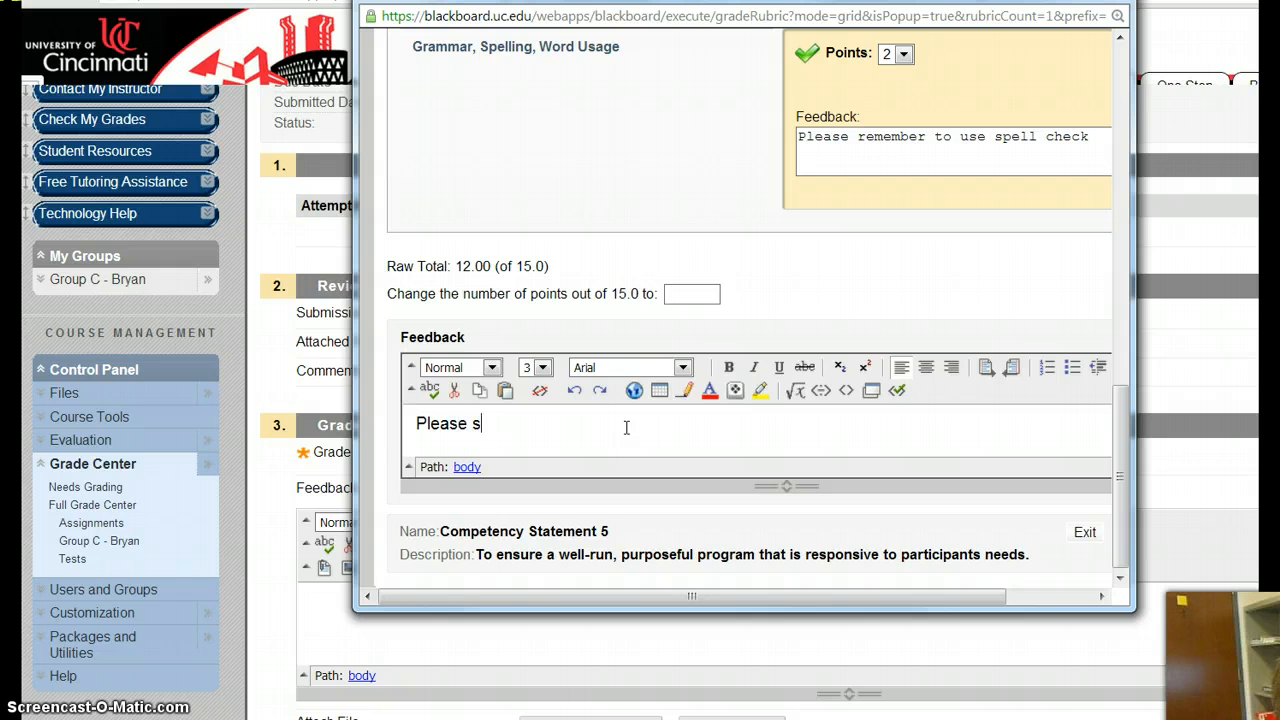
text(ee the attache)
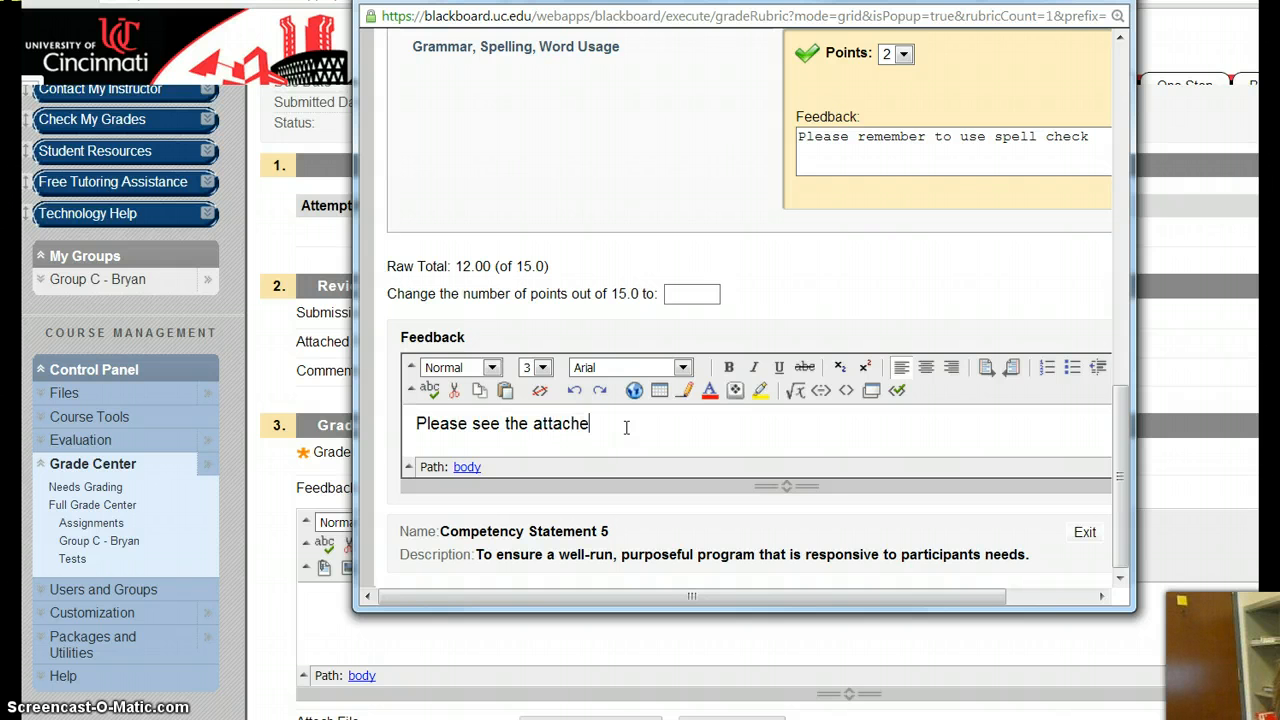
text(d paper for suggestions)
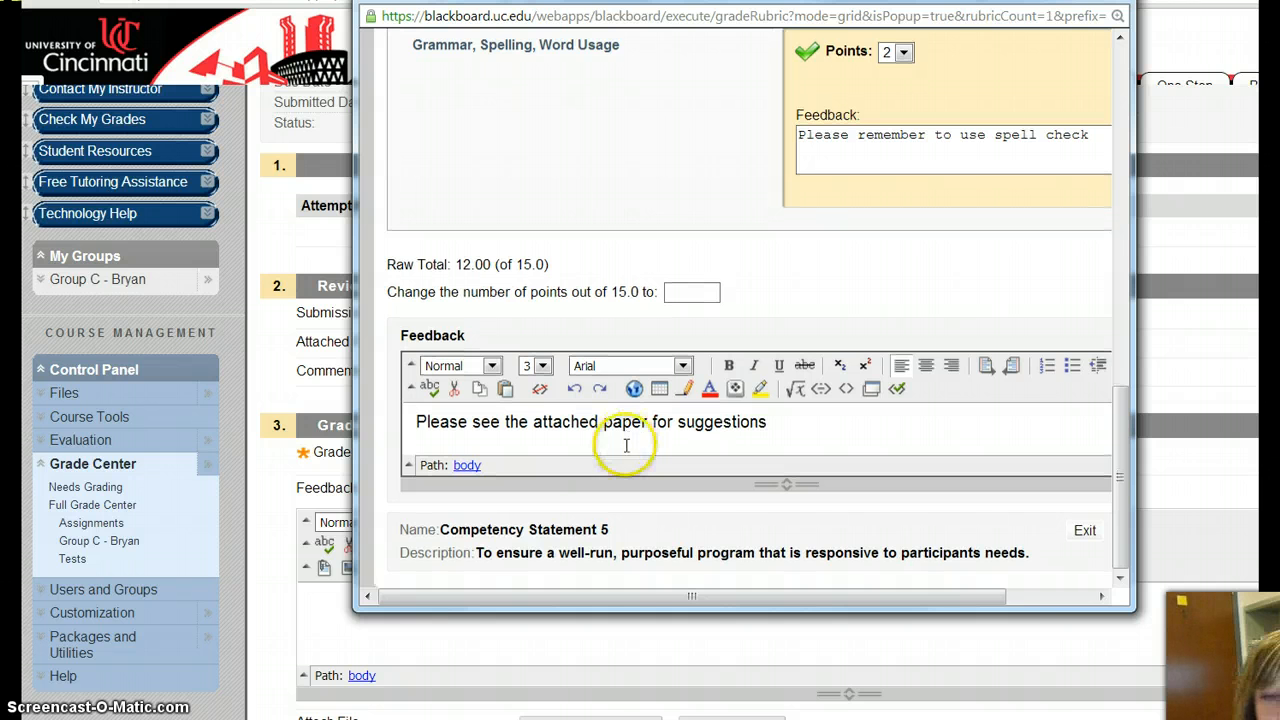
drag(636, 601, 934, 597)
click(1028, 533)
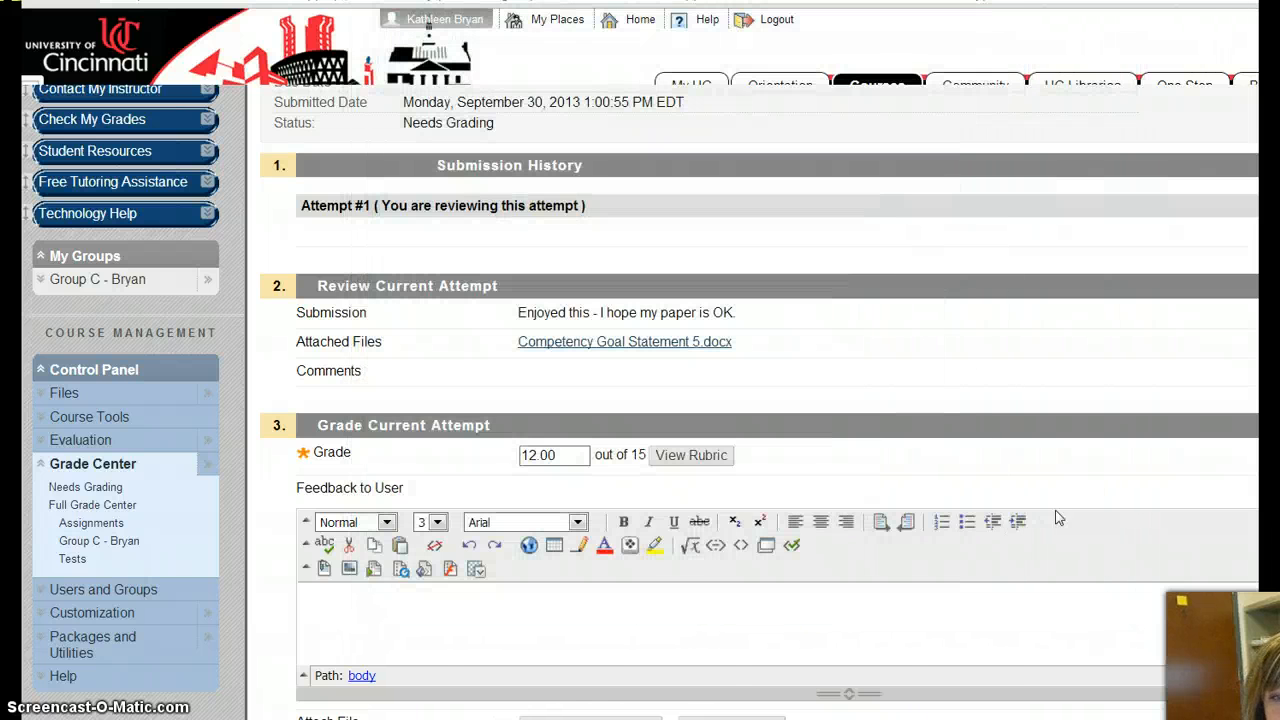
Enter "Please see the rubric and the paper for suggestions" as the attempt's feedback to the user.
scroll(1051, 528, down, 4)
click(524, 276)
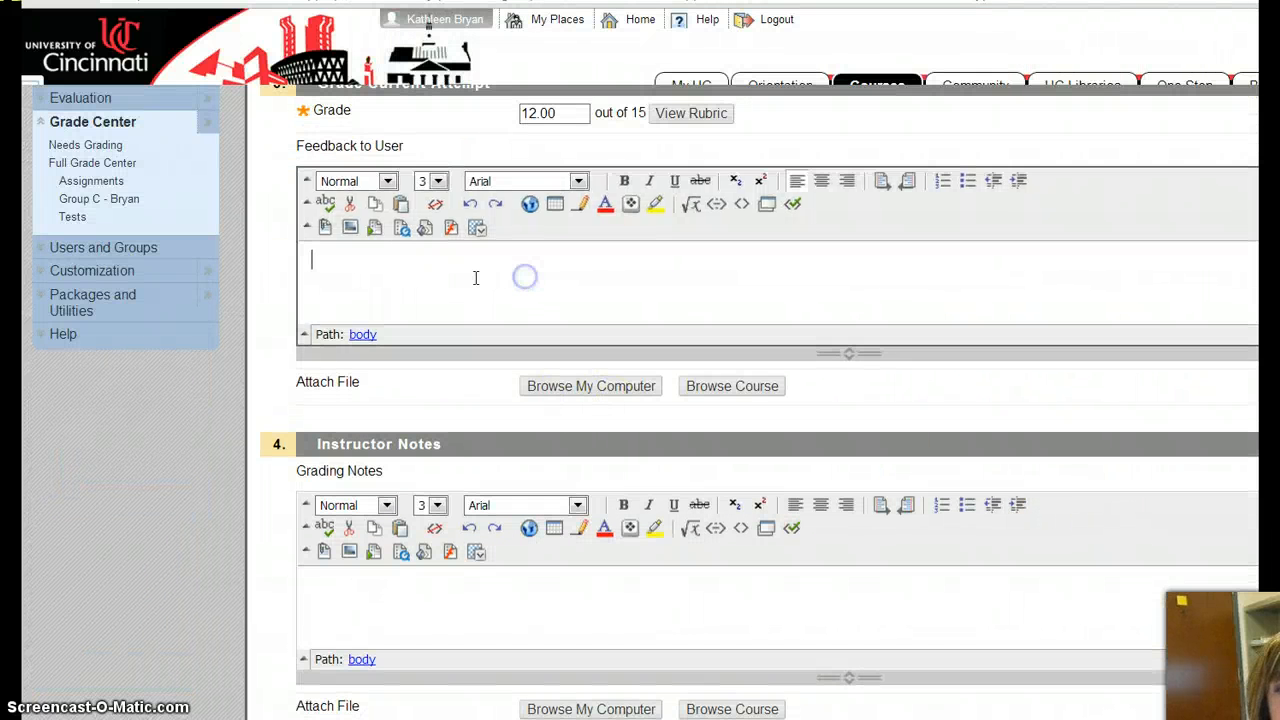
text(P)
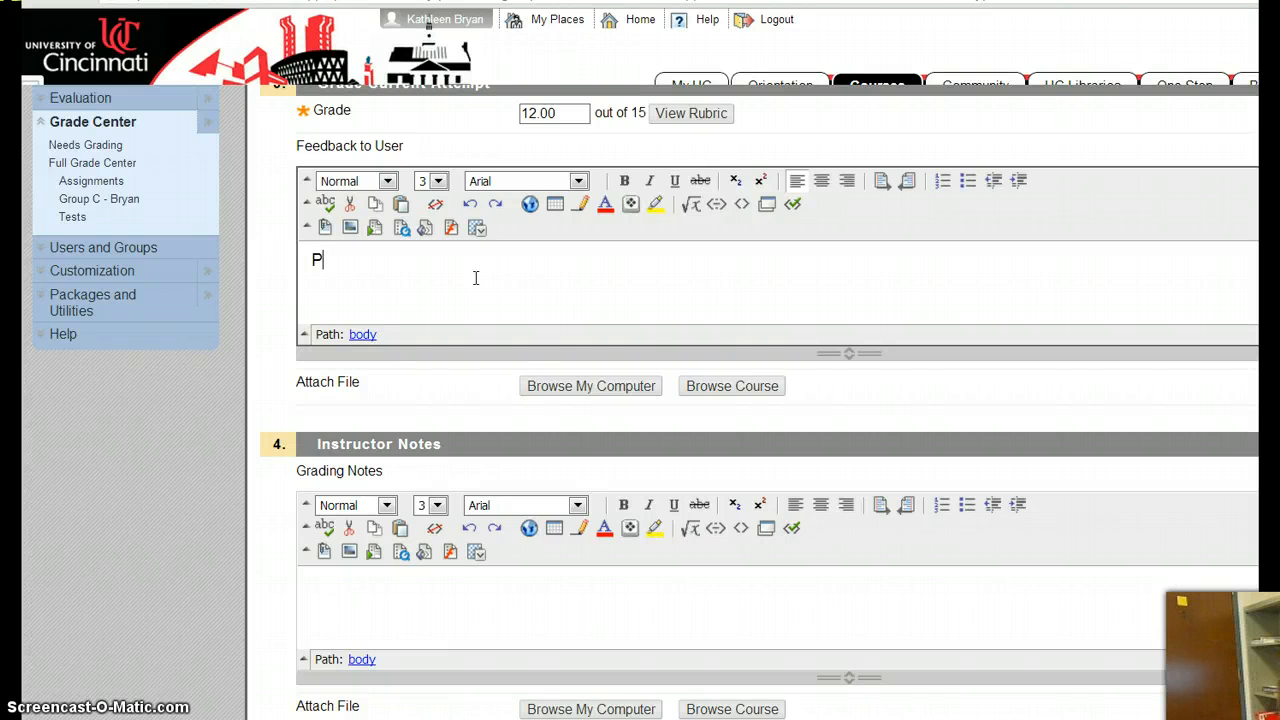
text(lease see the )
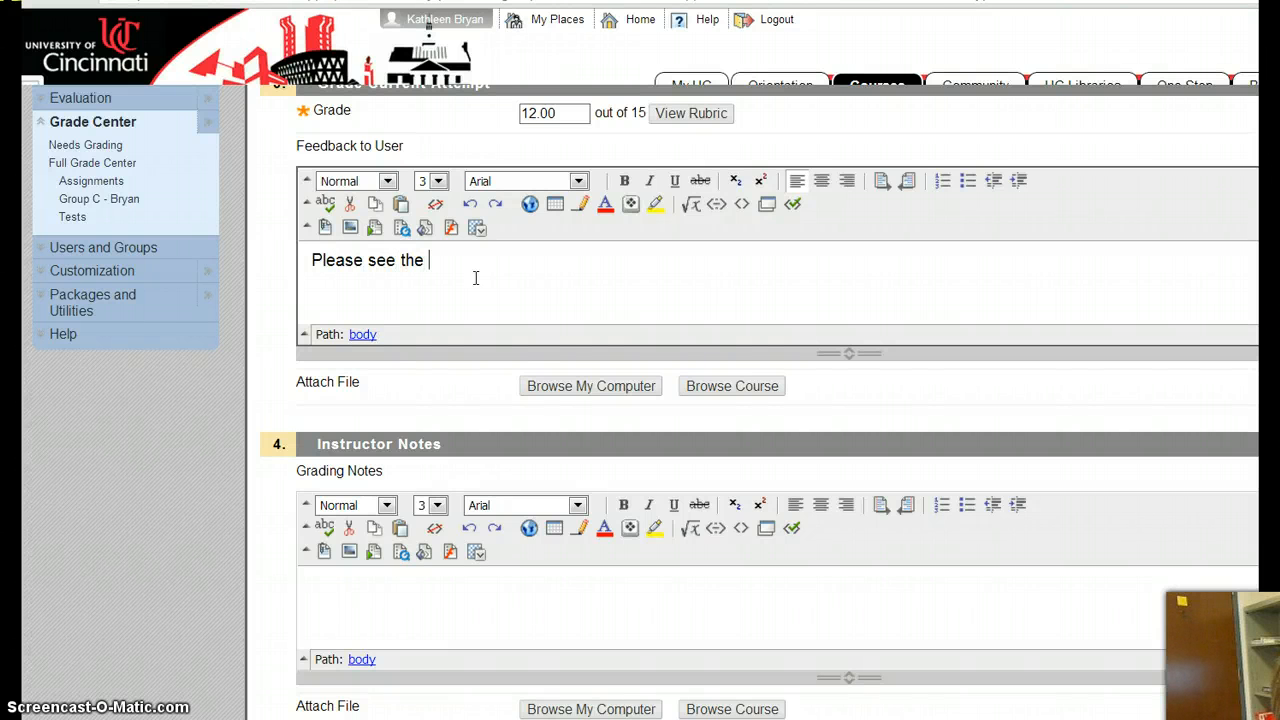
text(rubric and the paper co)
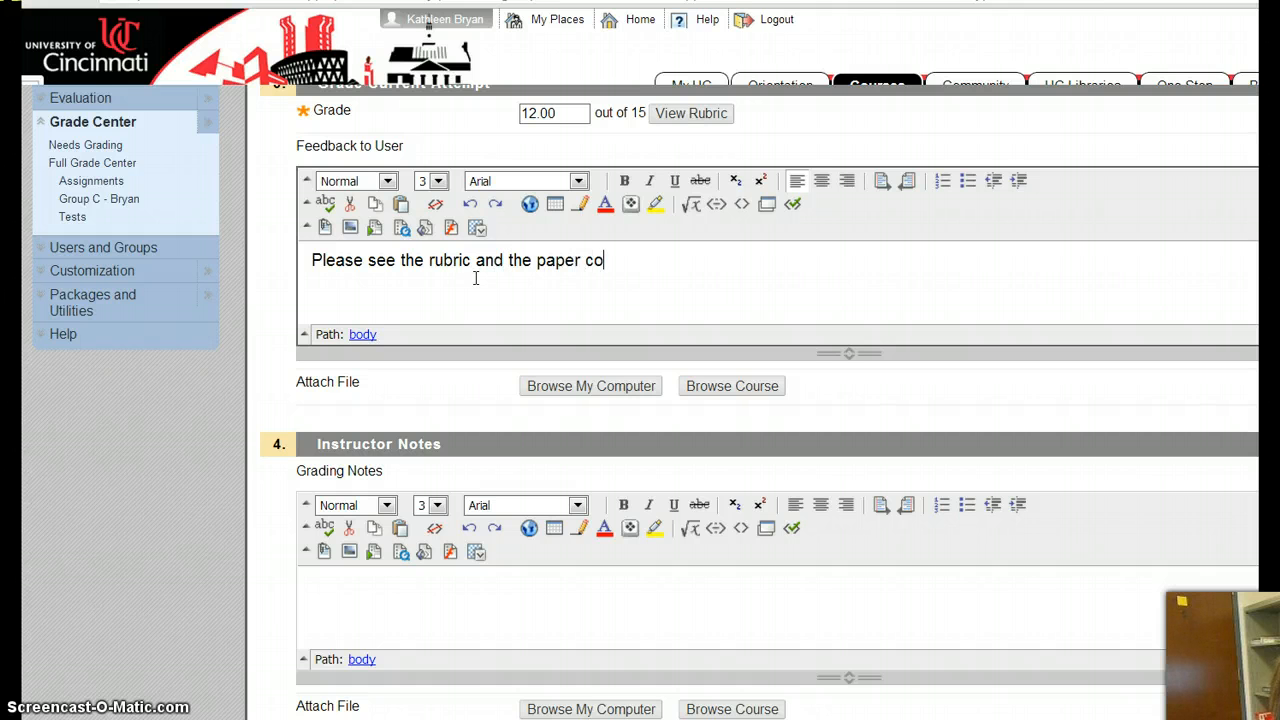
key(BackSpace)
key(BackSpace)
text(for suggestions)
Attach the file Competency Goal Statement 5 - Corrections from the computer to the feedback and submit the grade.
click(545, 386)
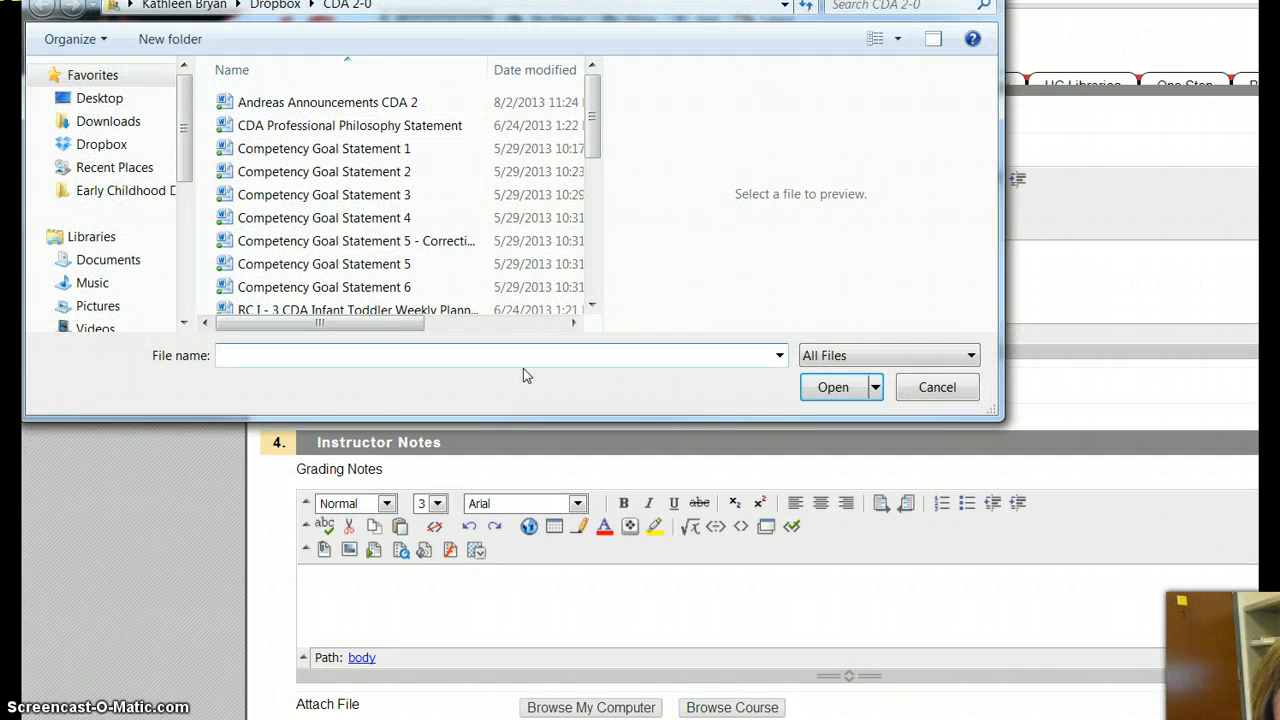
double_click(450, 241)
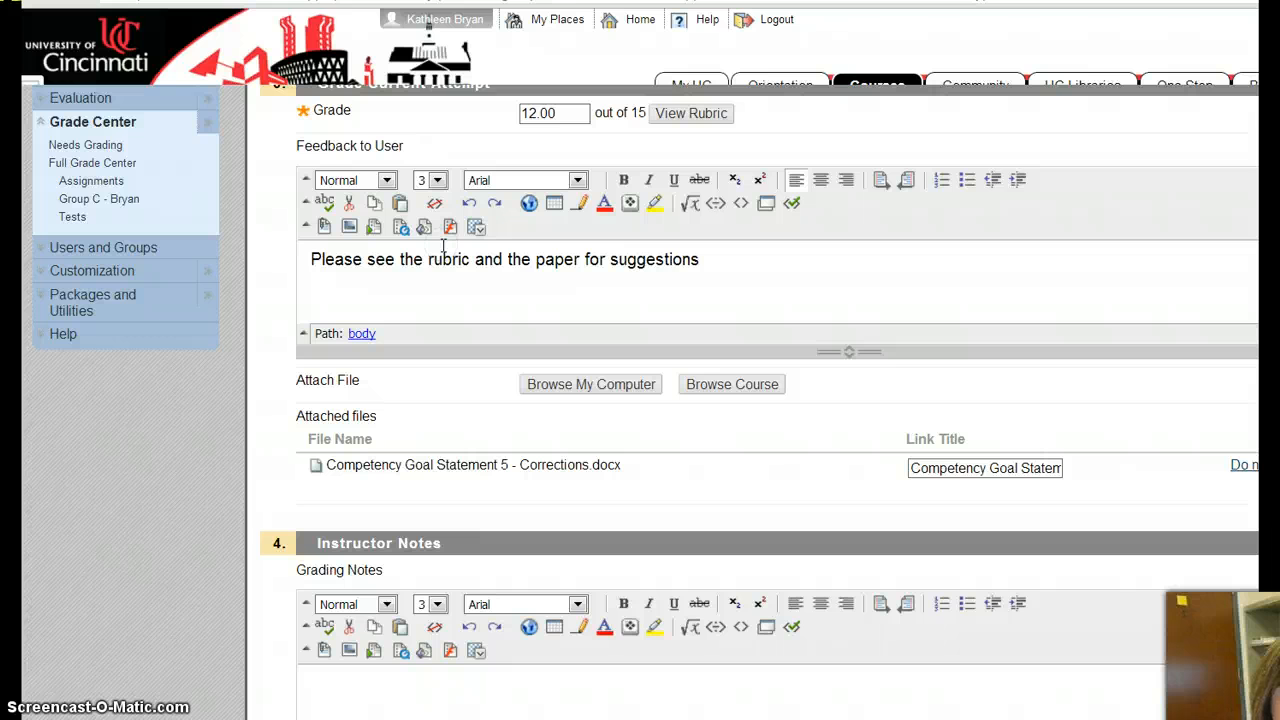
scroll(937, 494, down, 3)
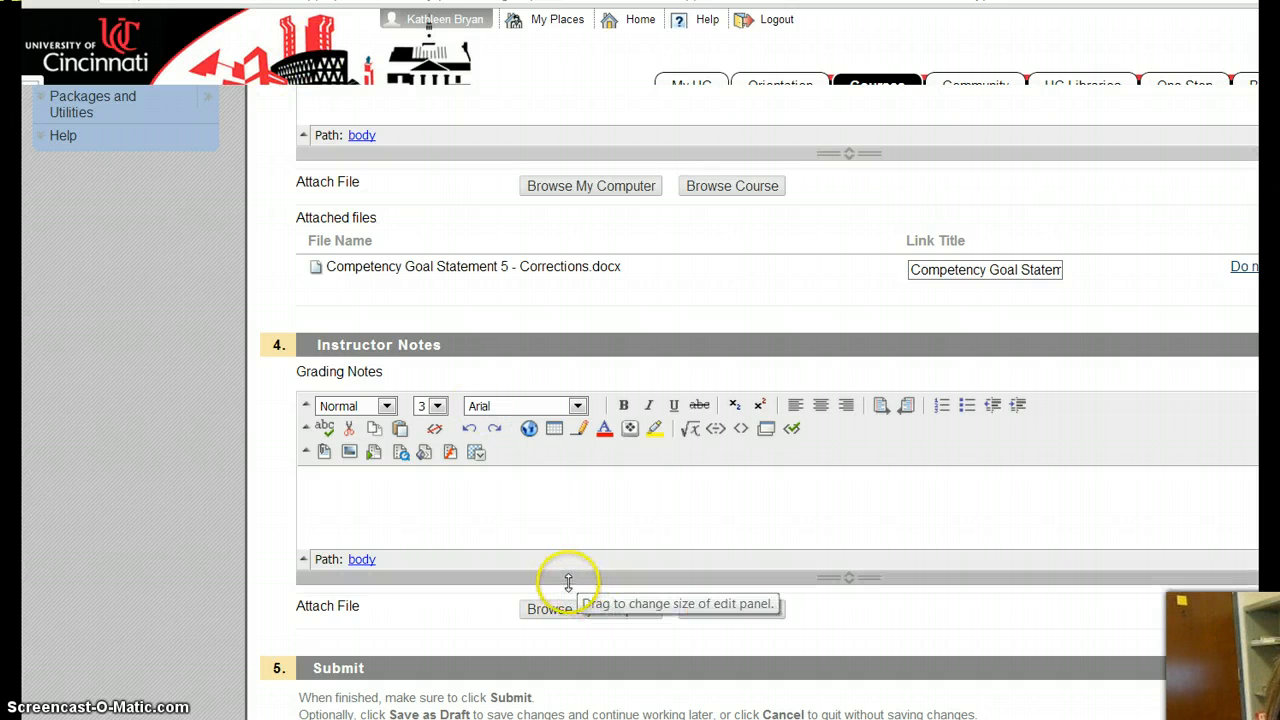
click(519, 545)
scroll(519, 545, up, 1)
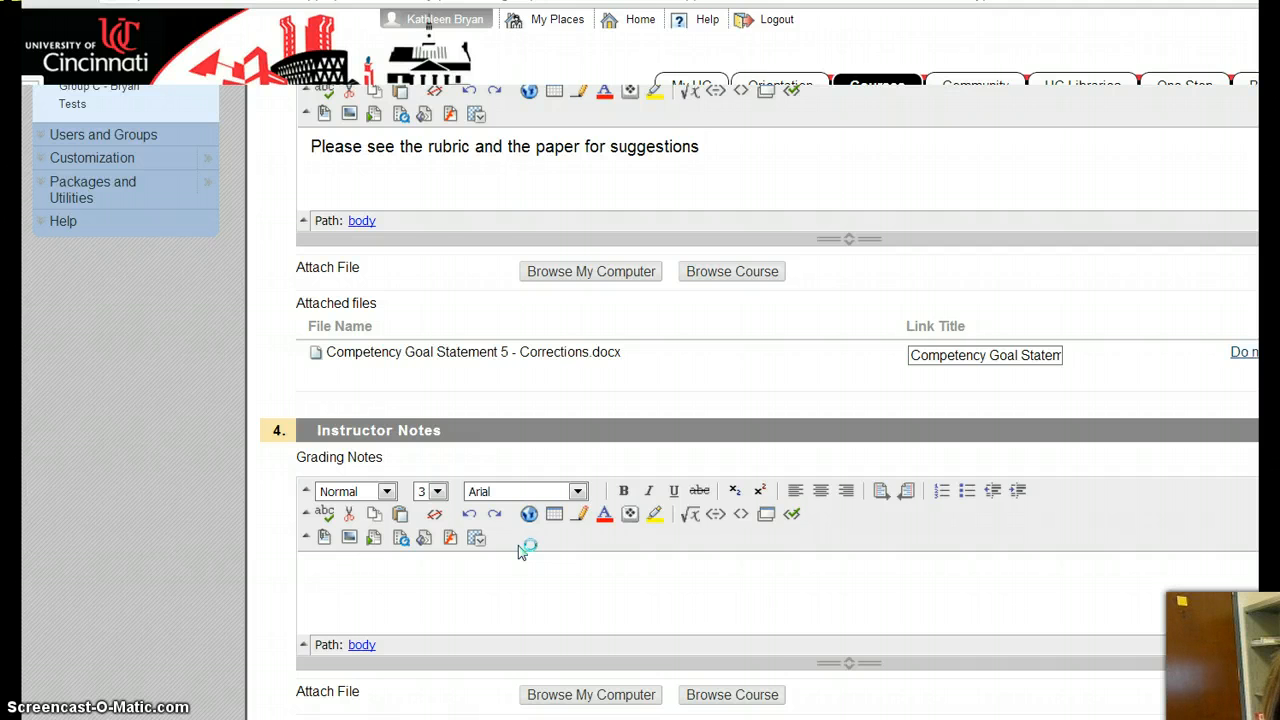
scroll(522, 548, up, 2)
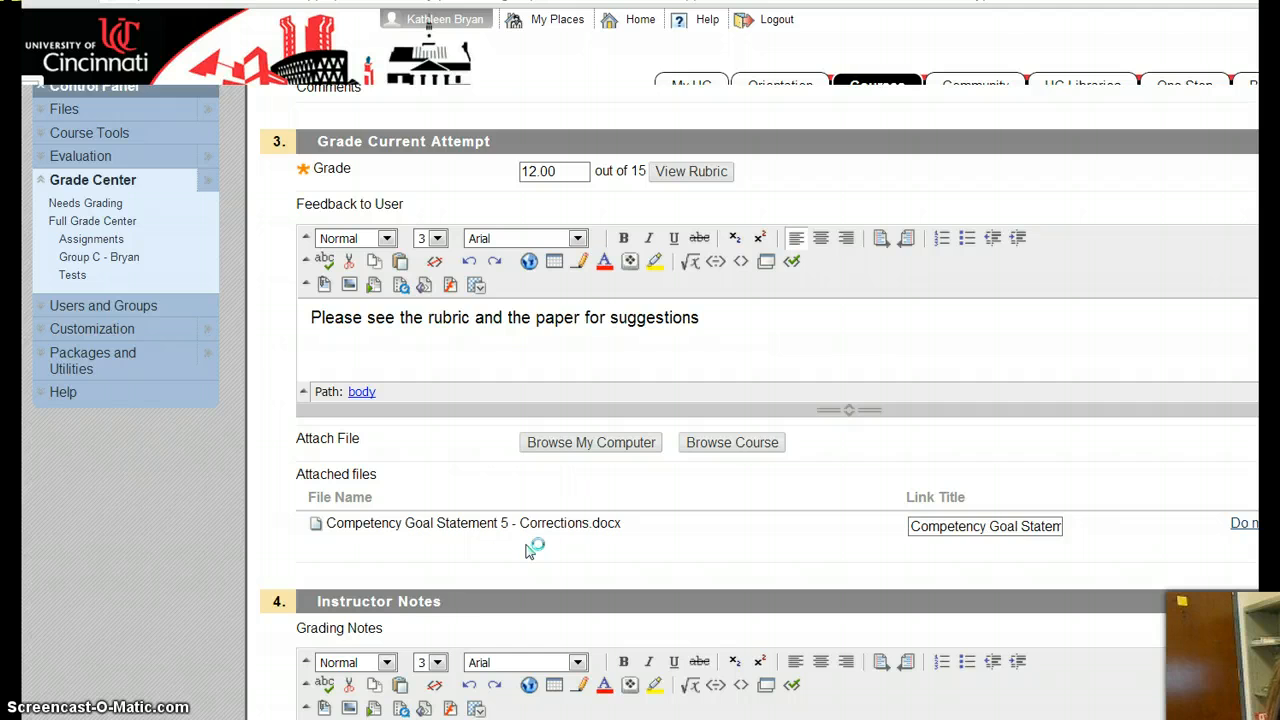
scroll(528, 566, up, 3)
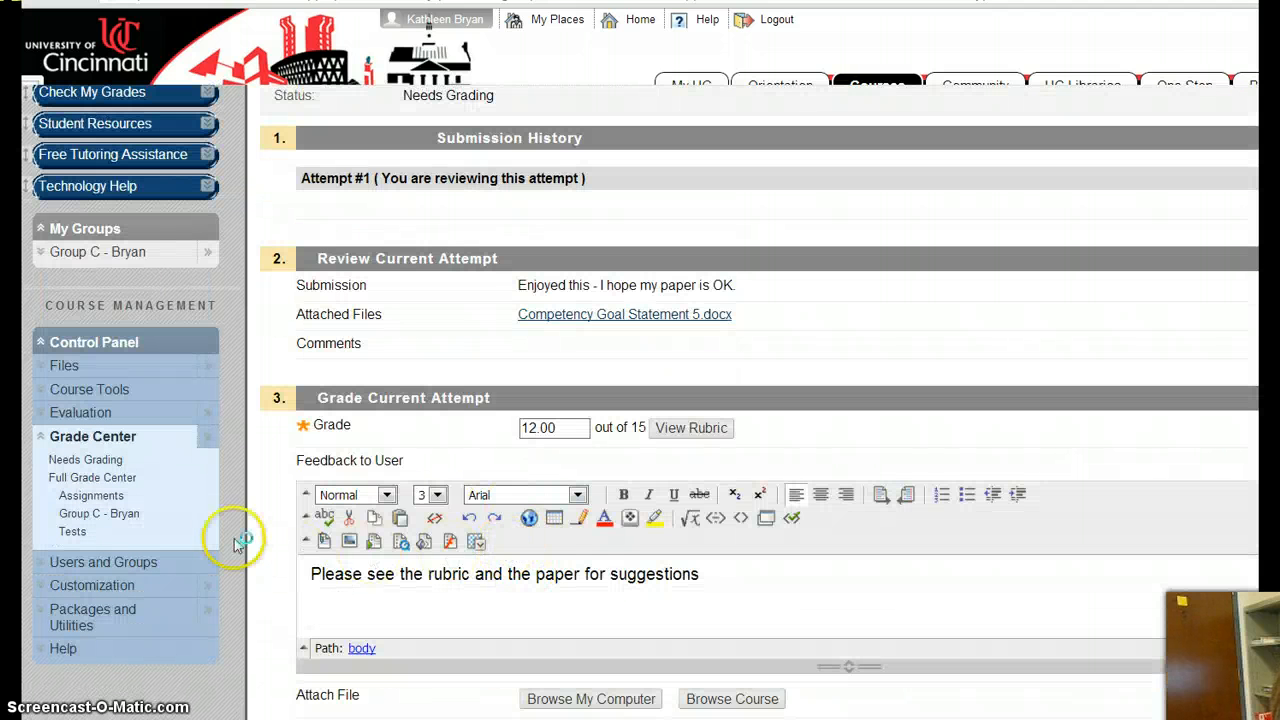
scroll(236, 543, up, 1)
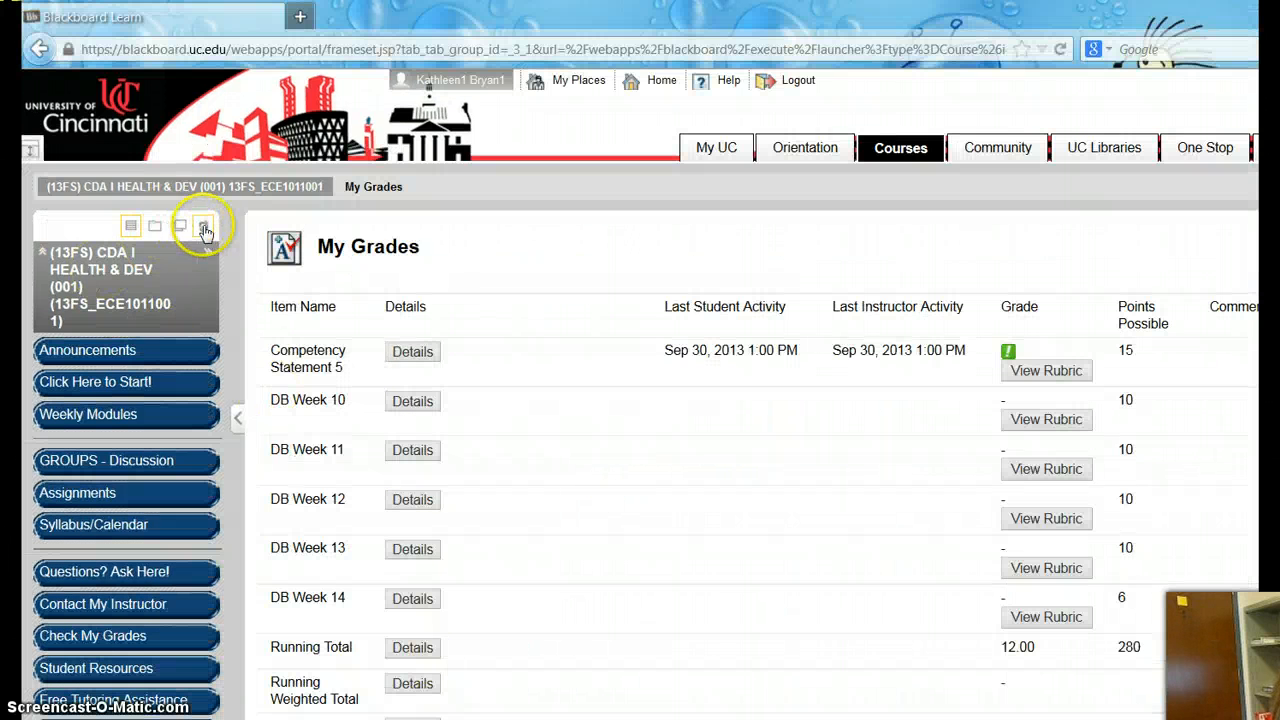
Refresh My Grades in the student's view and review the points and feedback in the Competency Statement 5 rubric.
click(203, 230)
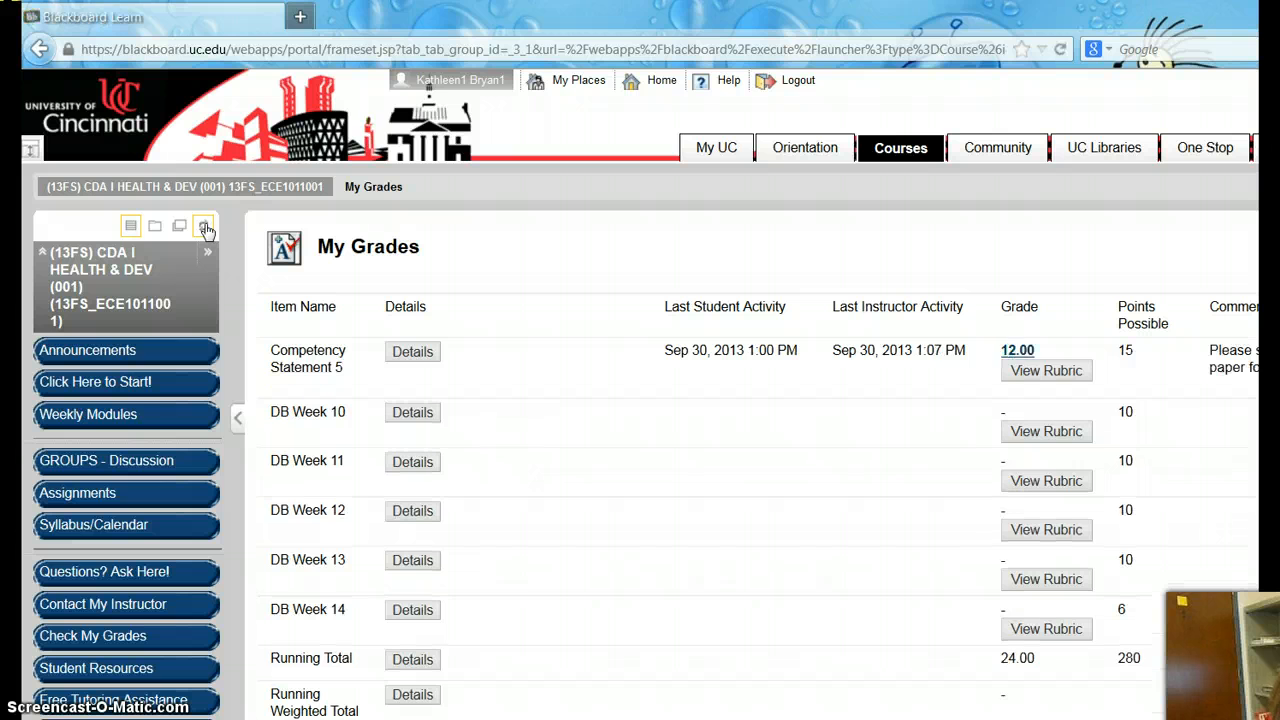
click(1034, 372)
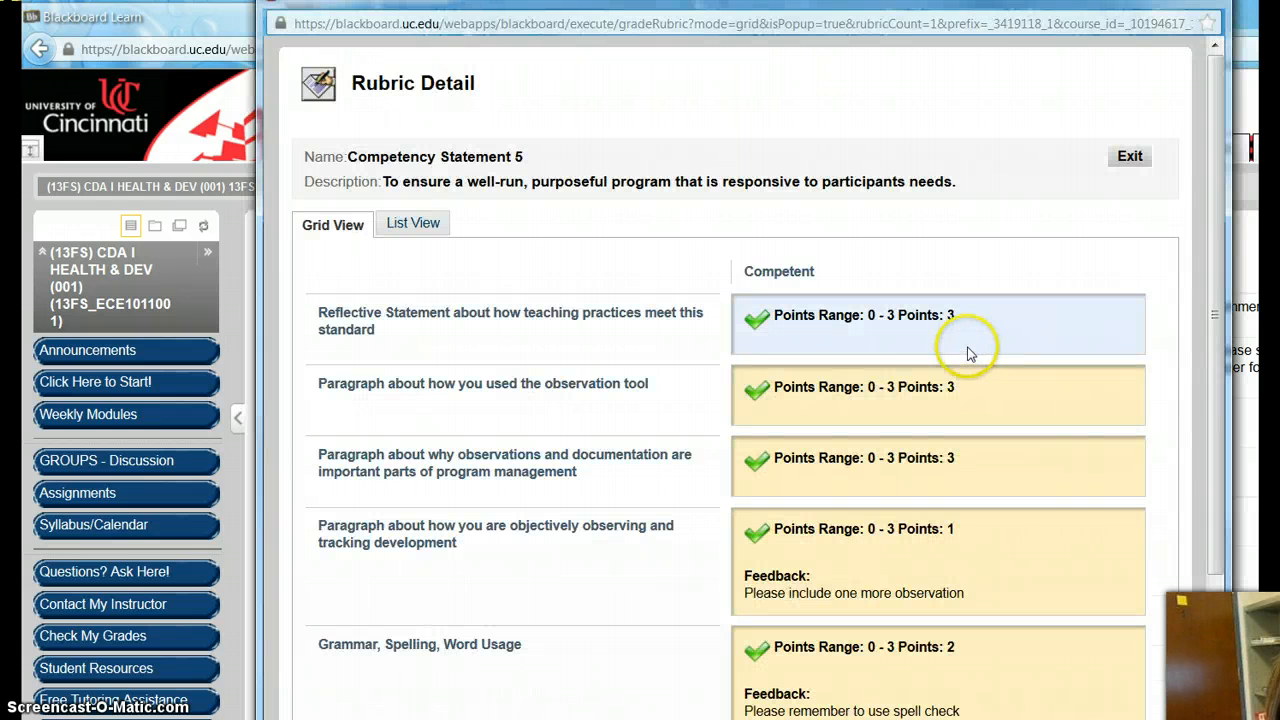
scroll(950, 340, down, 2)
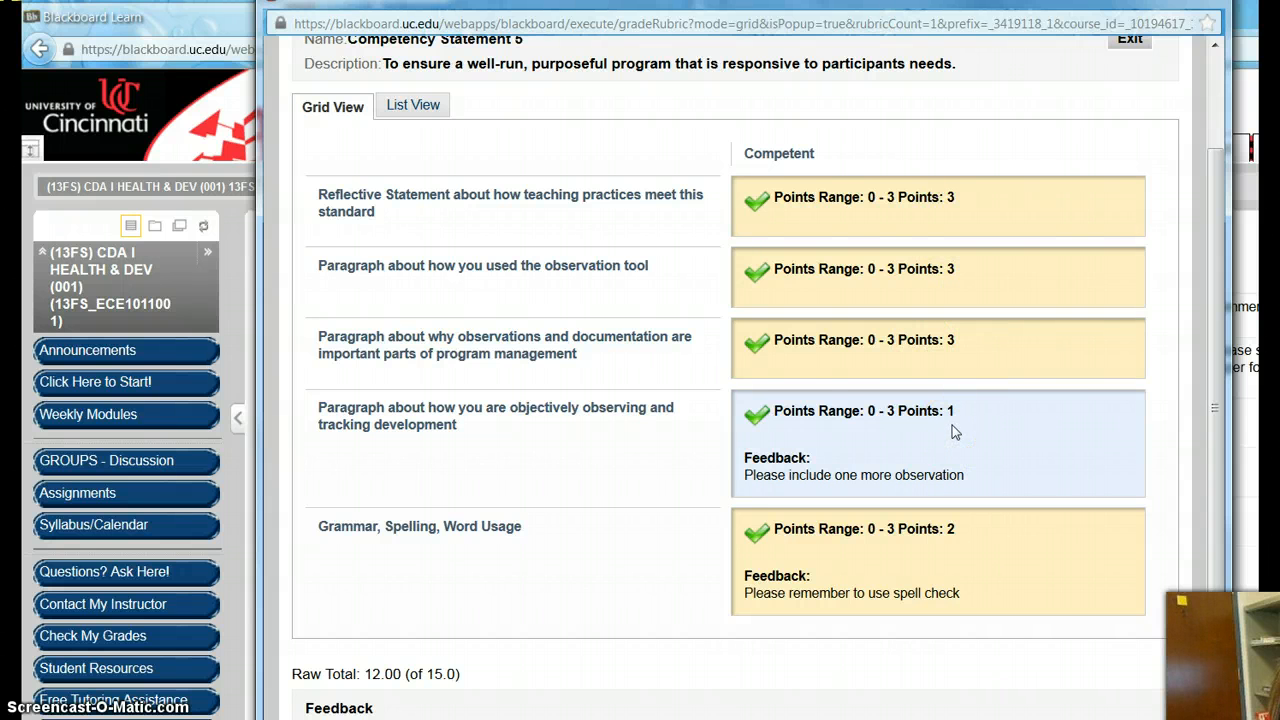
scroll(952, 425, down, 1)
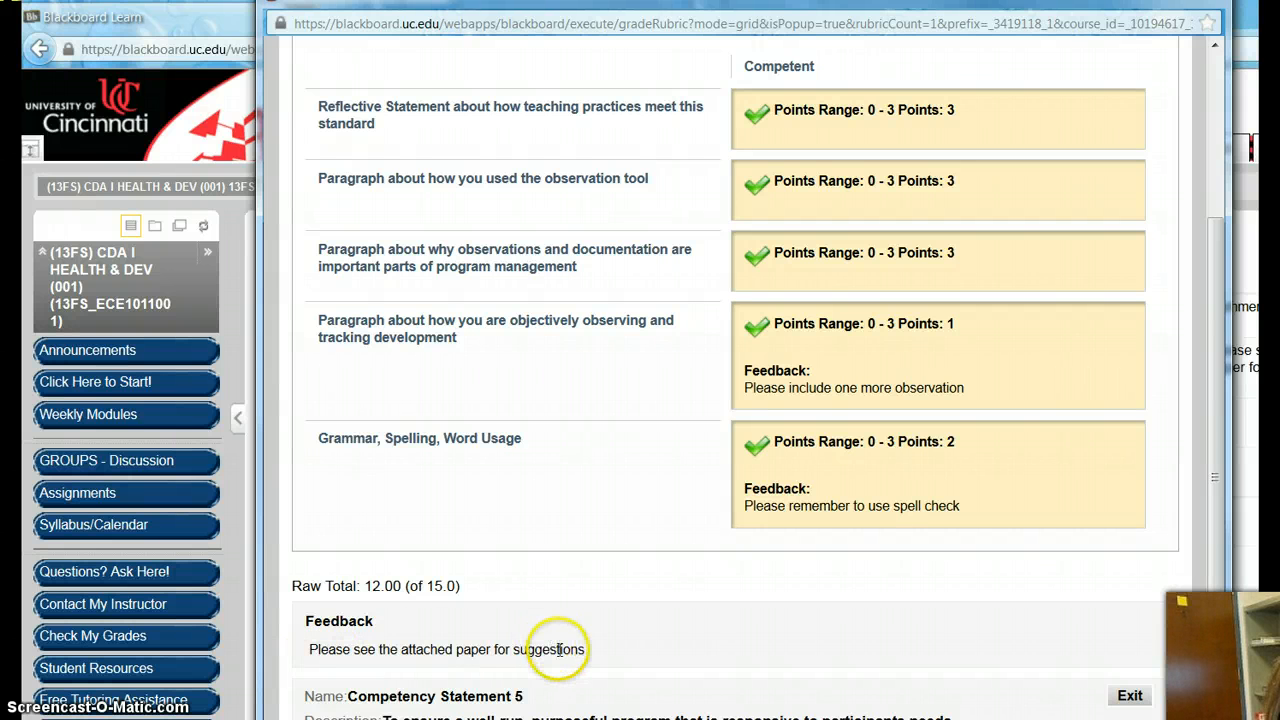
click(1128, 696)
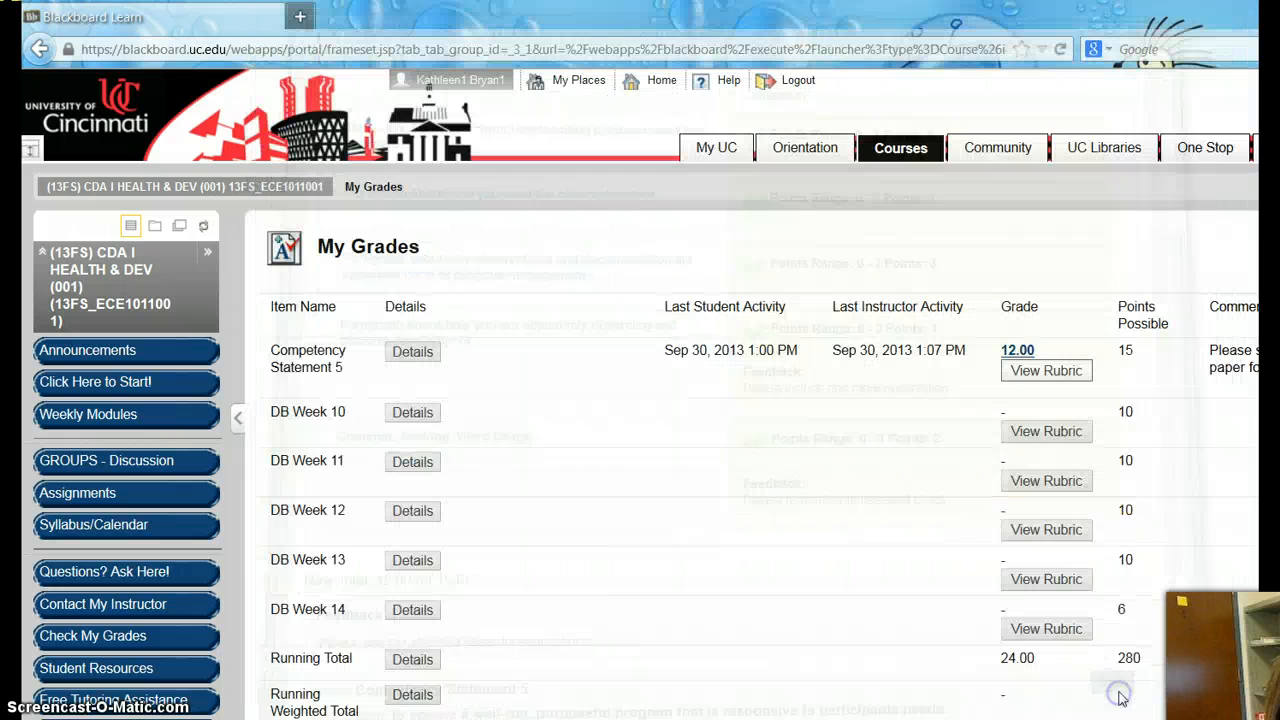
click(1035, 373)
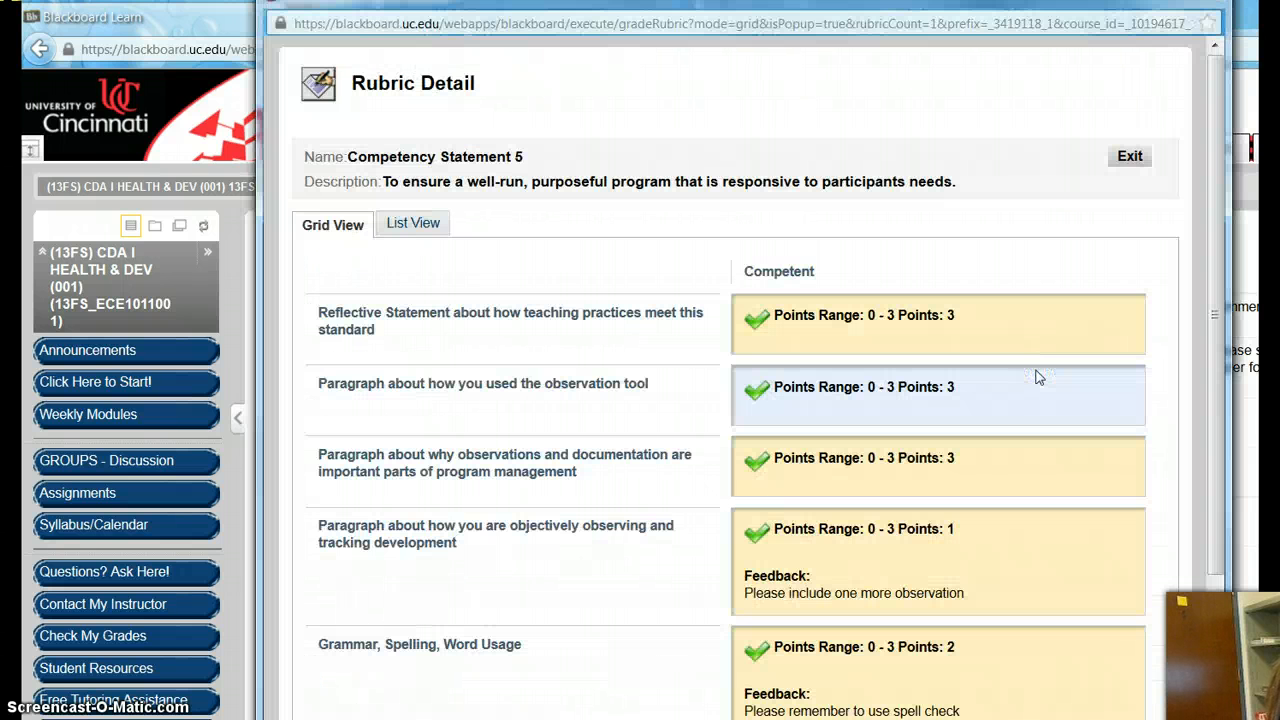
click(1130, 157)
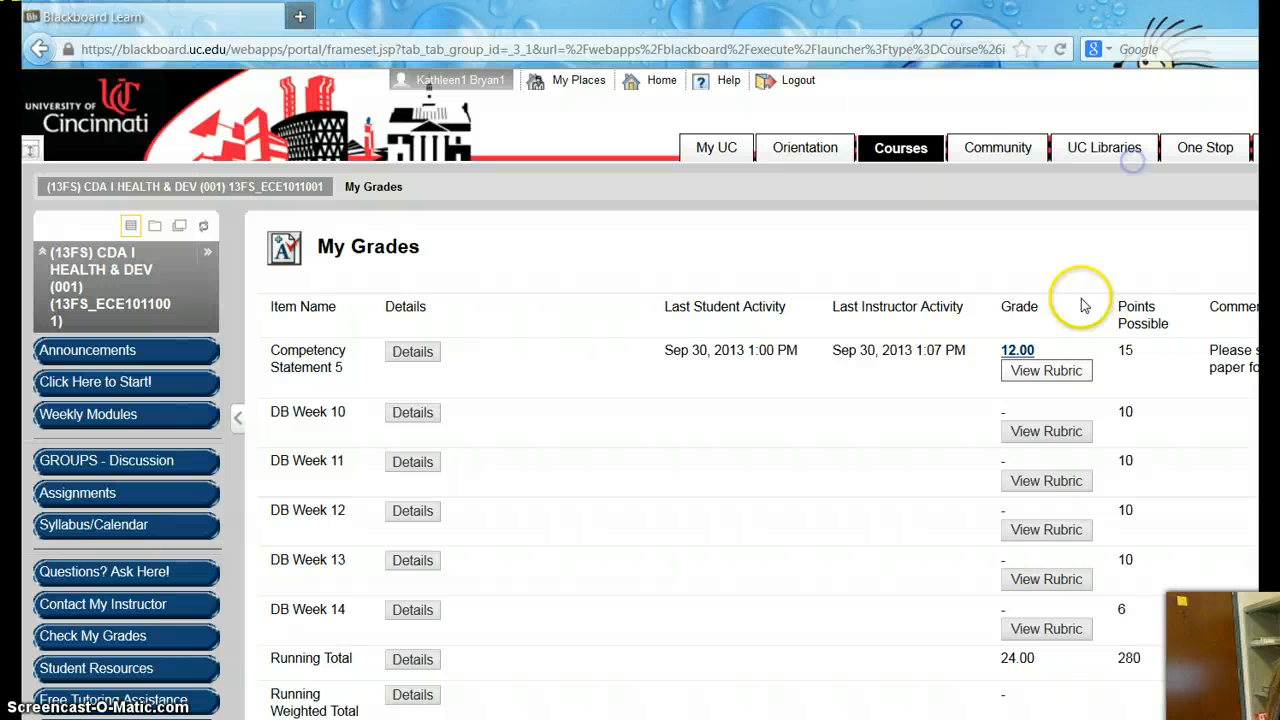
View Competency Goal Statement 5 - Corrections.docx from the graded submission in Word, close it, and go to the course's Assignments page.
click(1019, 351)
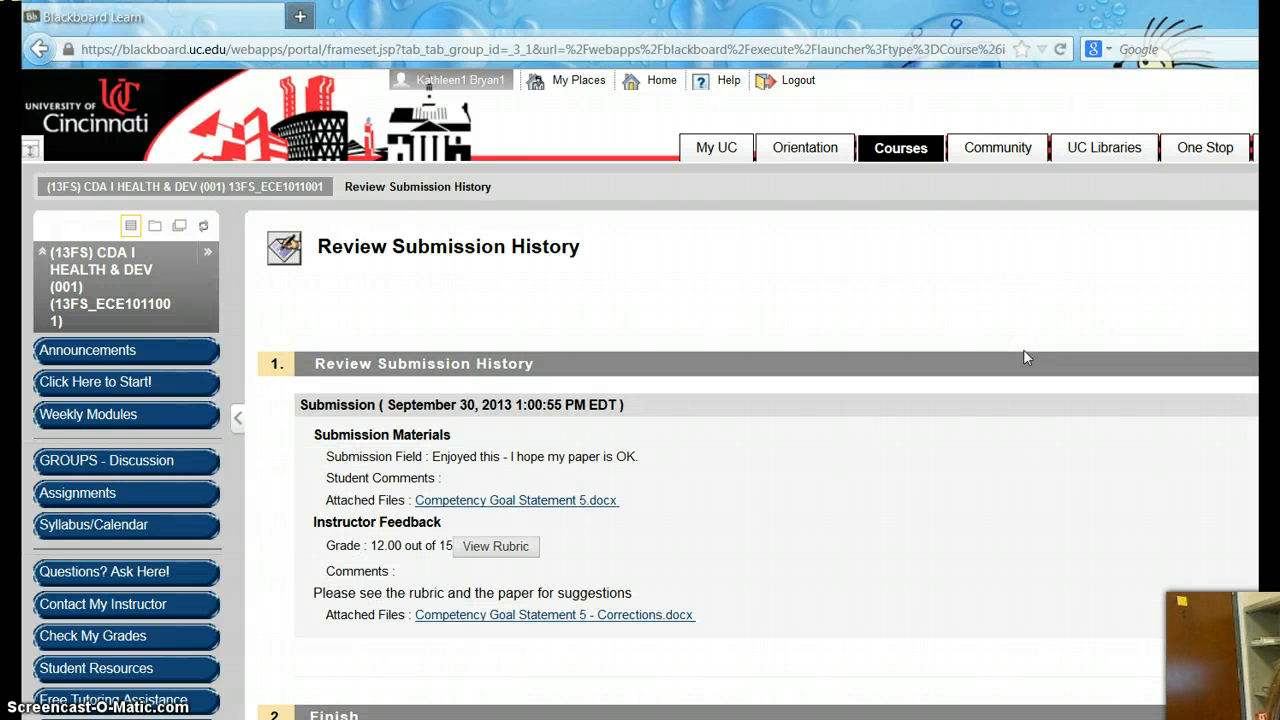
click(622, 610)
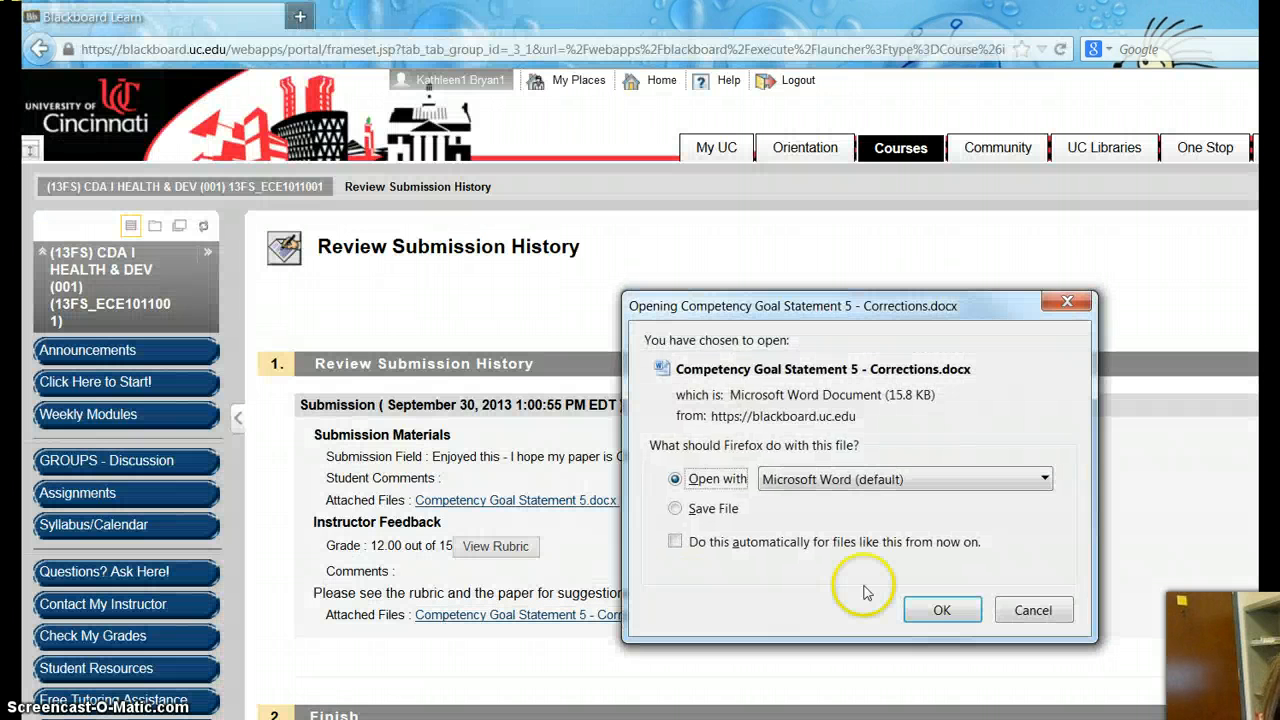
click(943, 610)
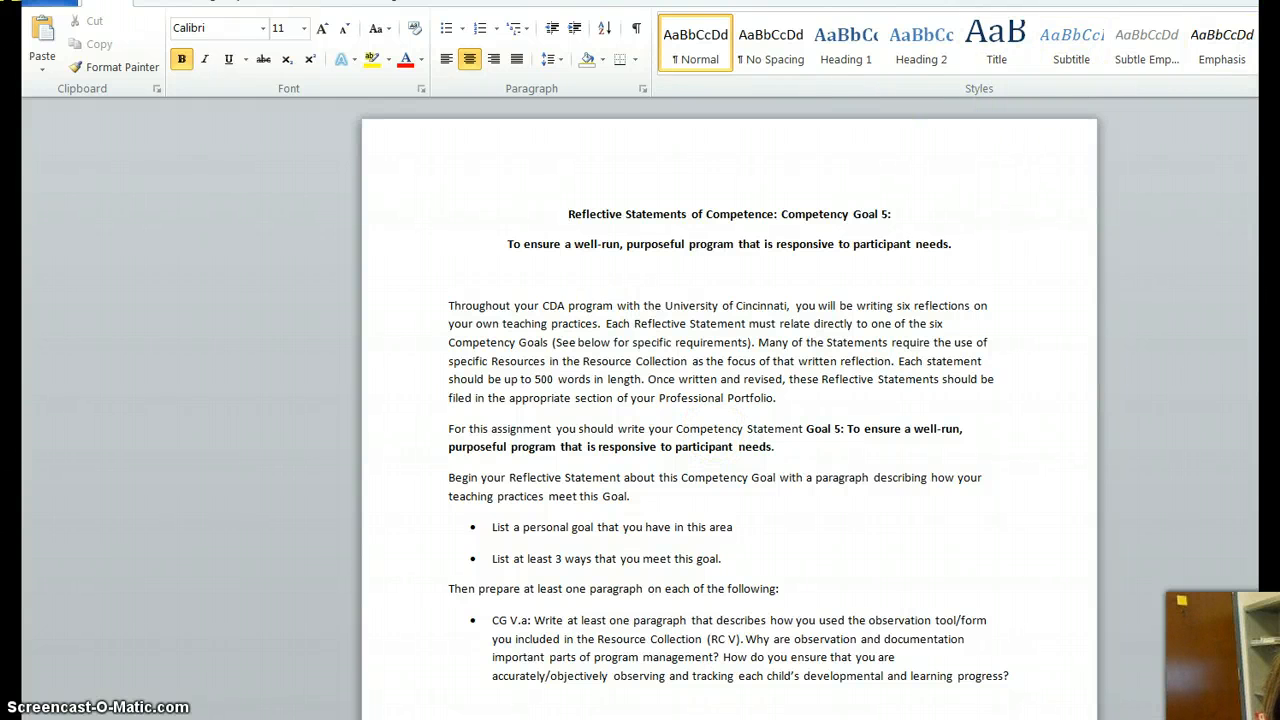
click(1240, 2)
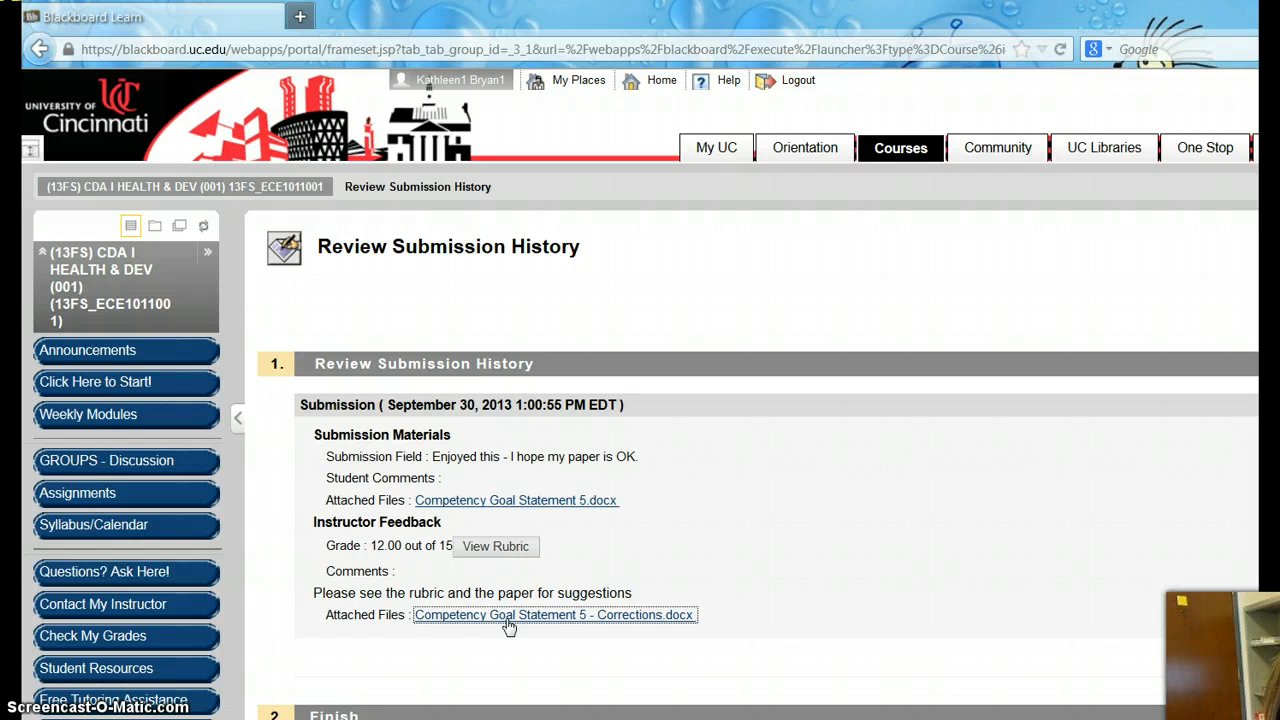
click(123, 495)
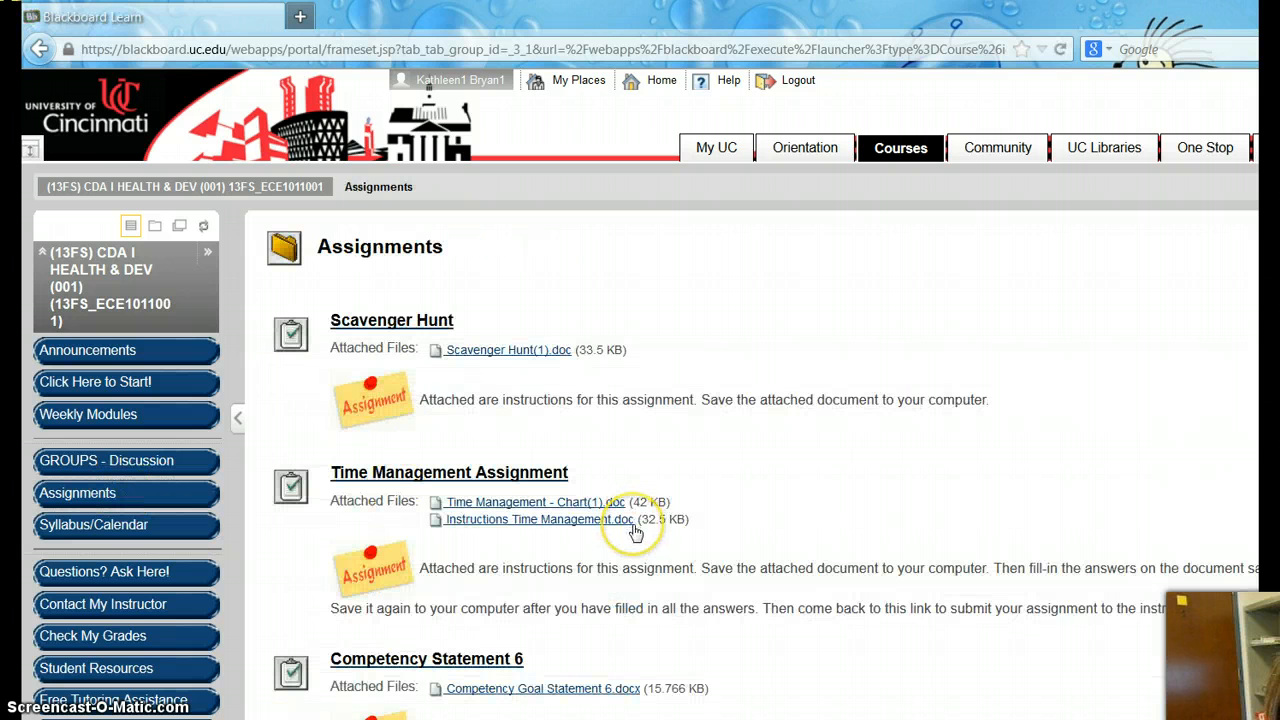